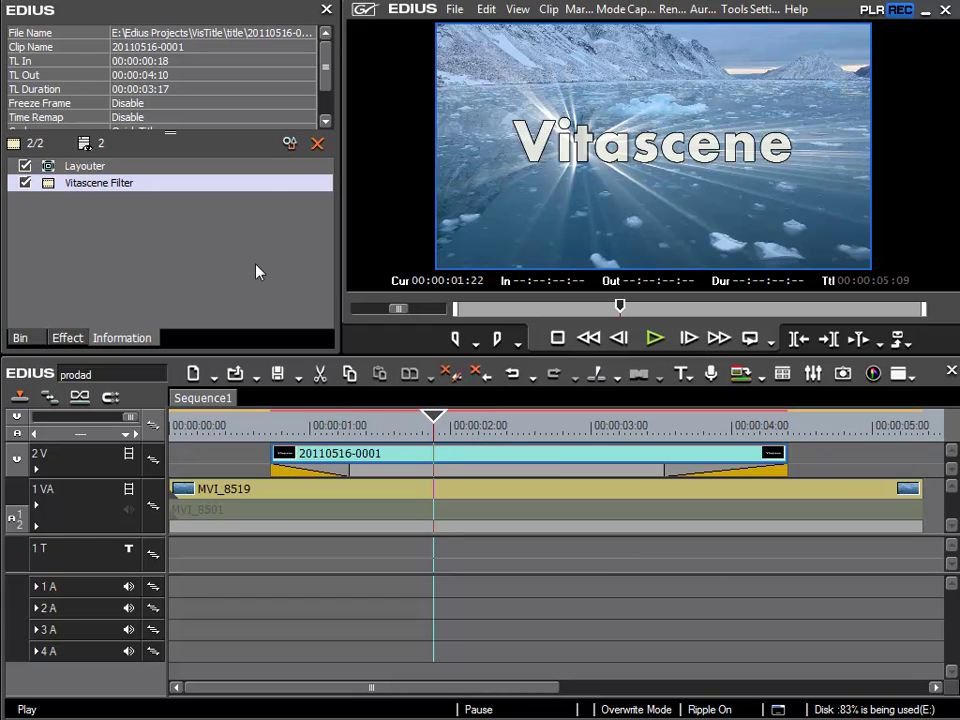
Step: Launch the Vitascene setup dialog for the title clip from the Information palette
left_click(290, 146)
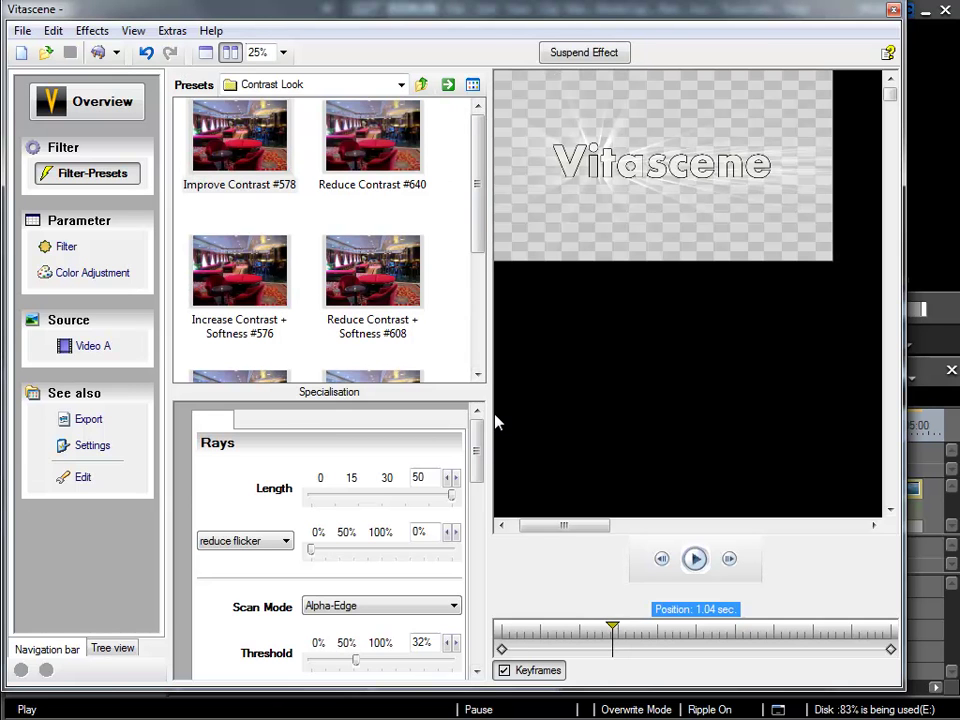
Step: Widen the presets panel and open the Text/Logo + Aura folder in Filter Group #1
left_click_drag(487, 405, 539, 399)
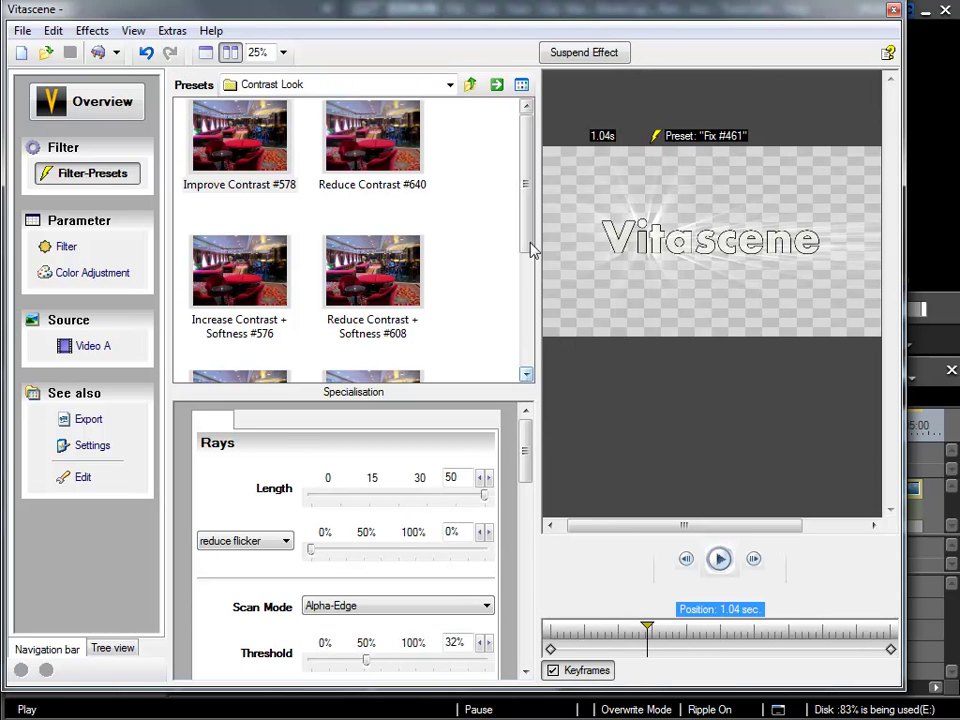
left_click(471, 86)
scroll(531, 148, "down", 2)
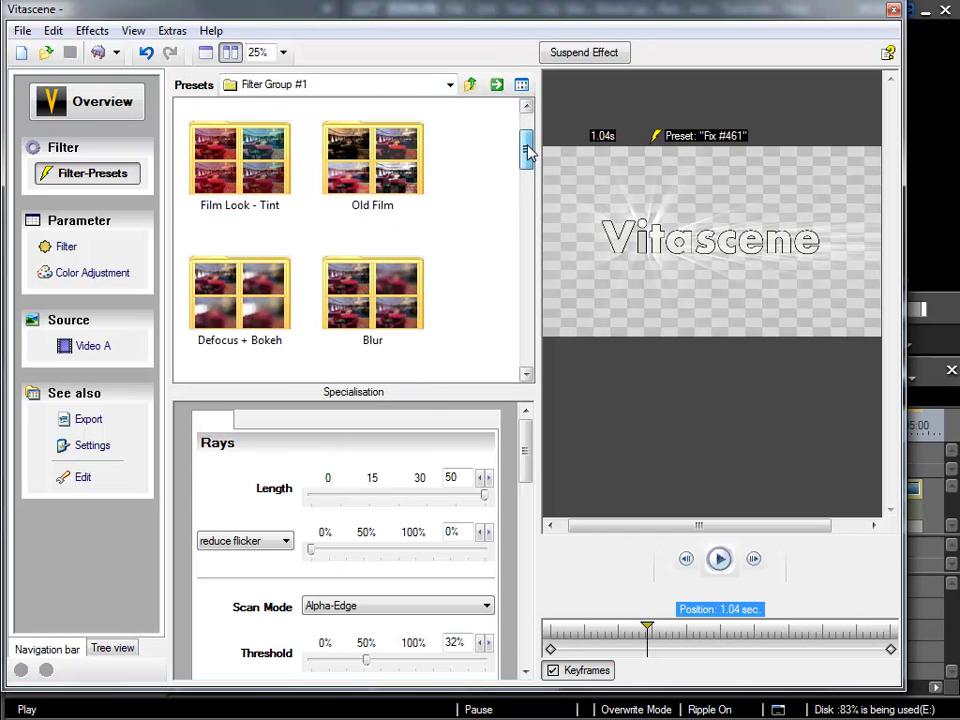
left_click_drag(528, 150, 528, 347)
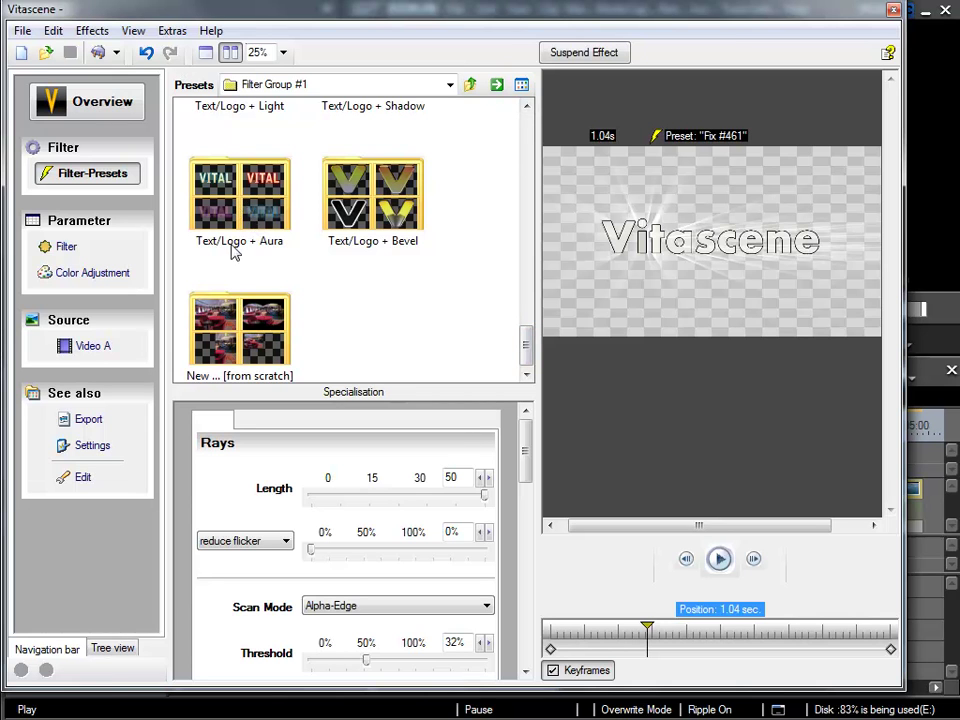
double_click(242, 200)
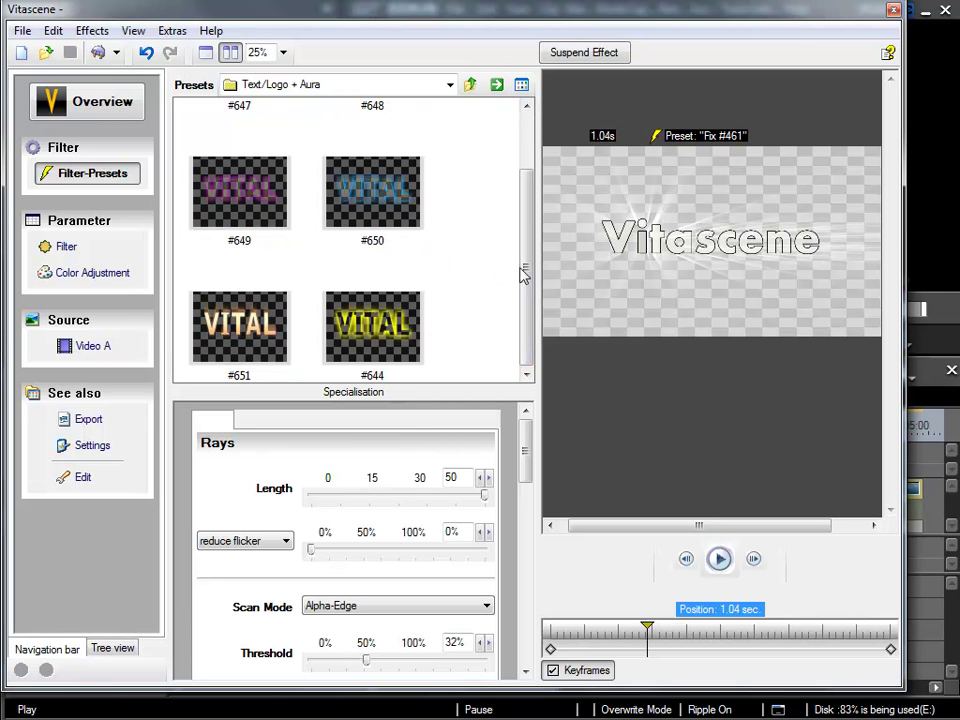
Step: Try aura presets #644 and #651, then apply the red aura #648
left_click(350, 340)
double_click(383, 322)
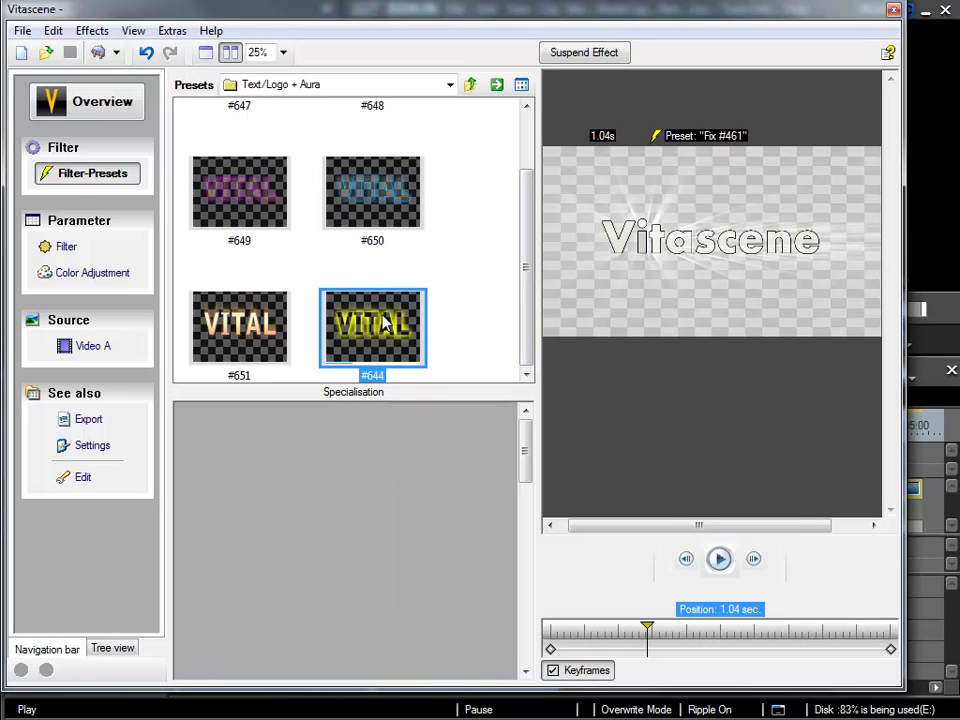
double_click(242, 322)
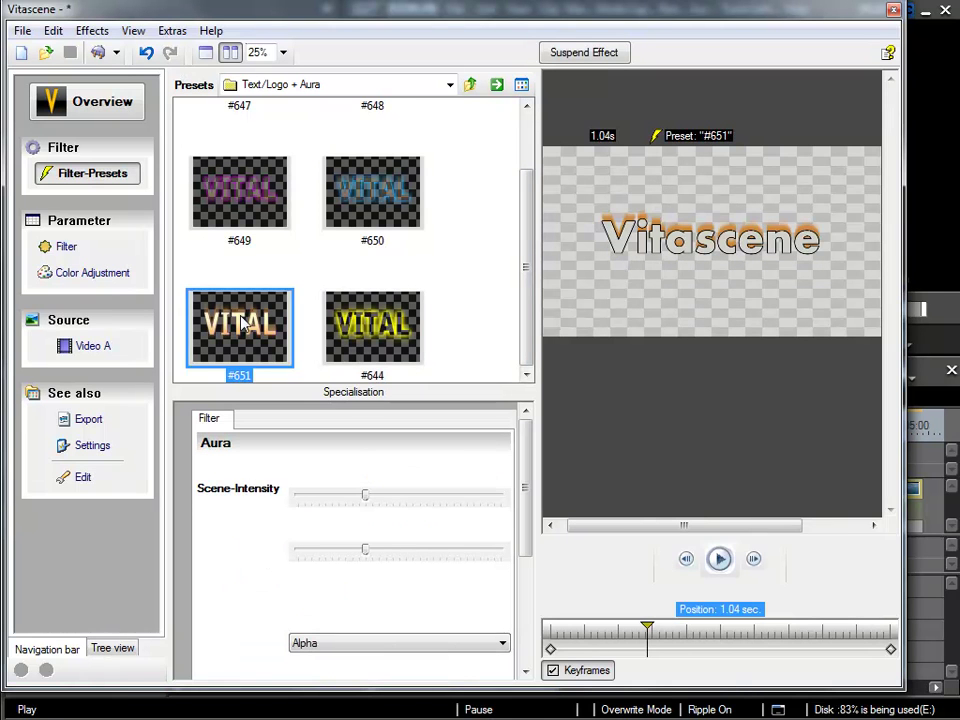
left_click_drag(533, 276, 506, 178)
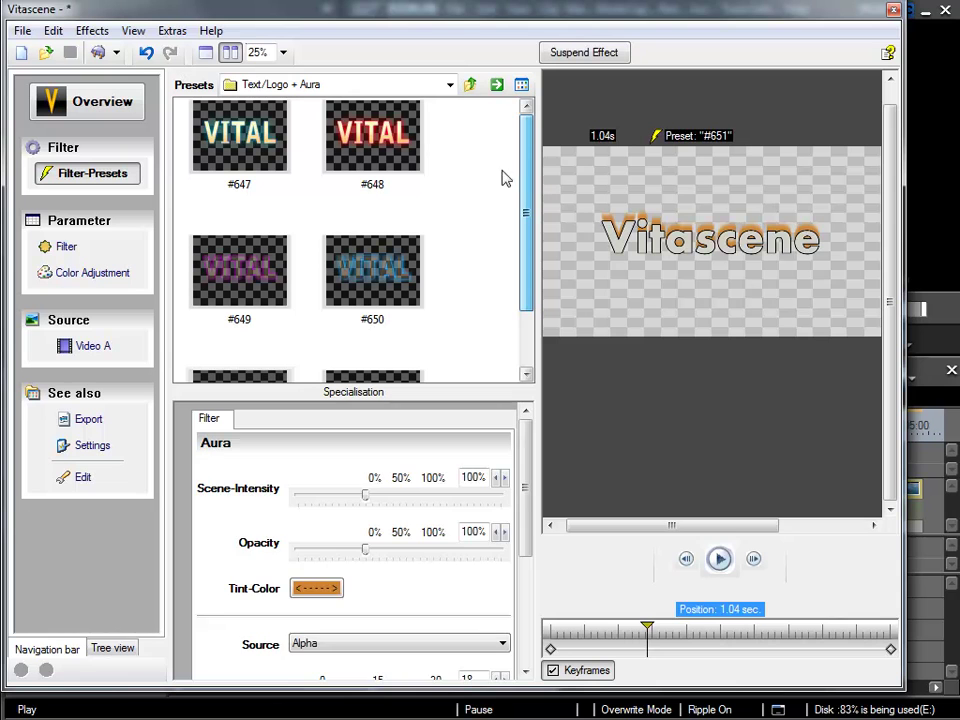
double_click(372, 158)
left_click(470, 86)
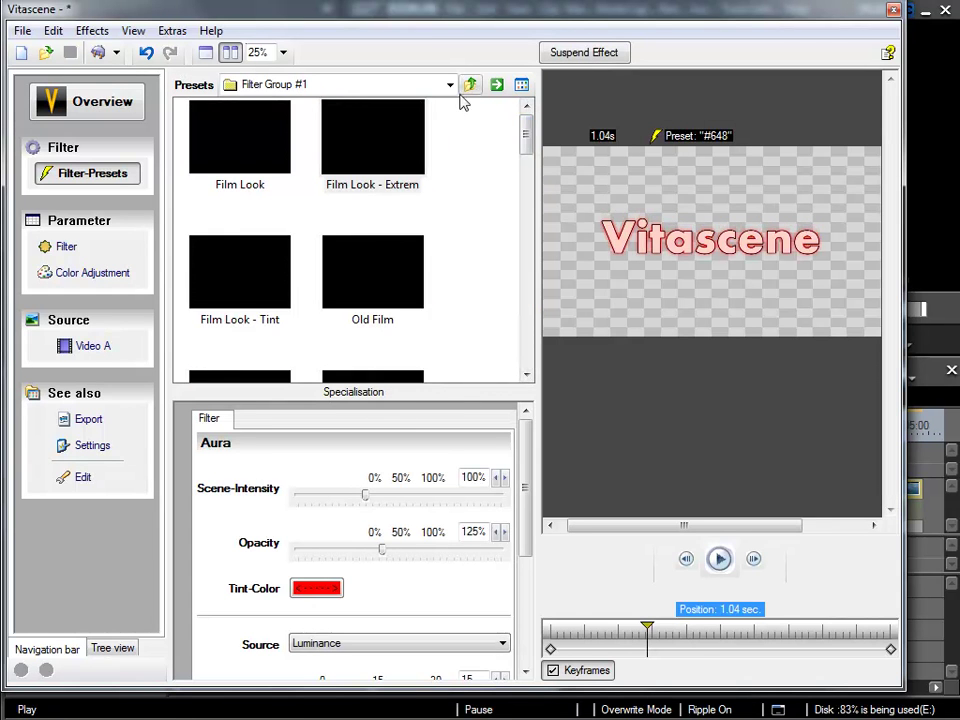
Step: In Text/Logo + Rays, try Outline Rays #461 and #465, then apply 3D Rays Up Blurred #466
left_click_drag(527, 133, 525, 315)
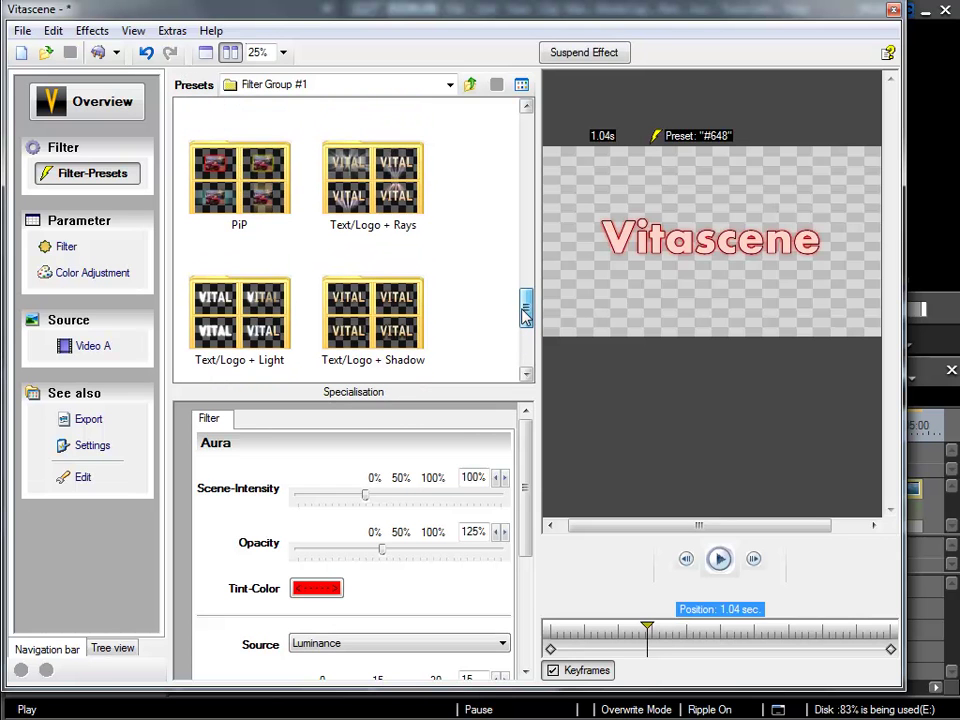
double_click(372, 180)
left_click(236, 148)
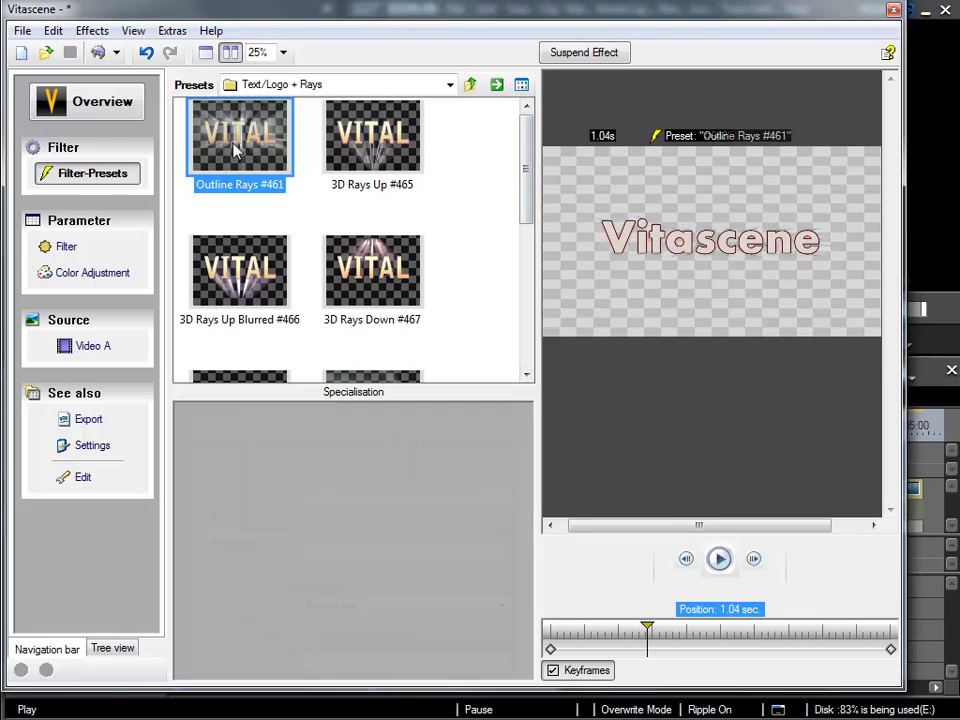
left_click(378, 148)
left_click(240, 270)
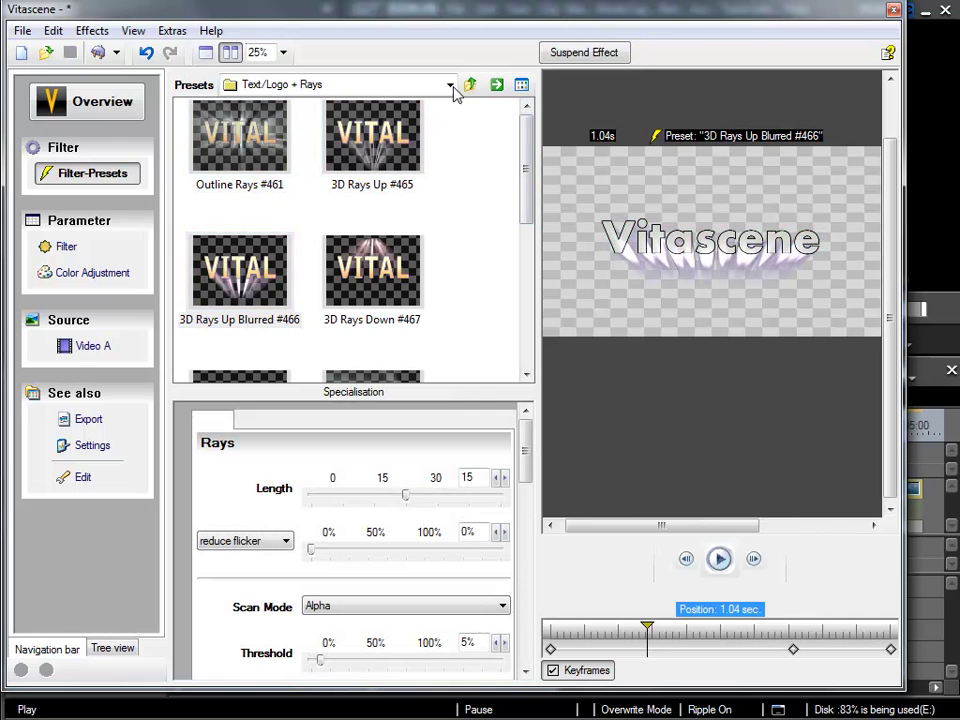
left_click(470, 84)
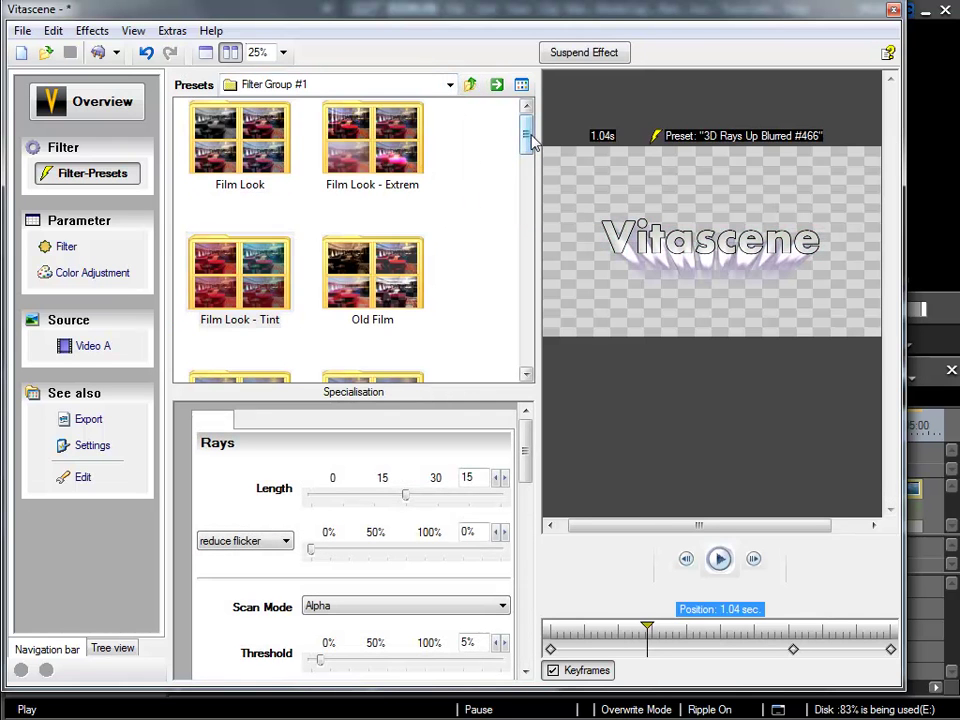
left_click_drag(530, 140, 525, 290)
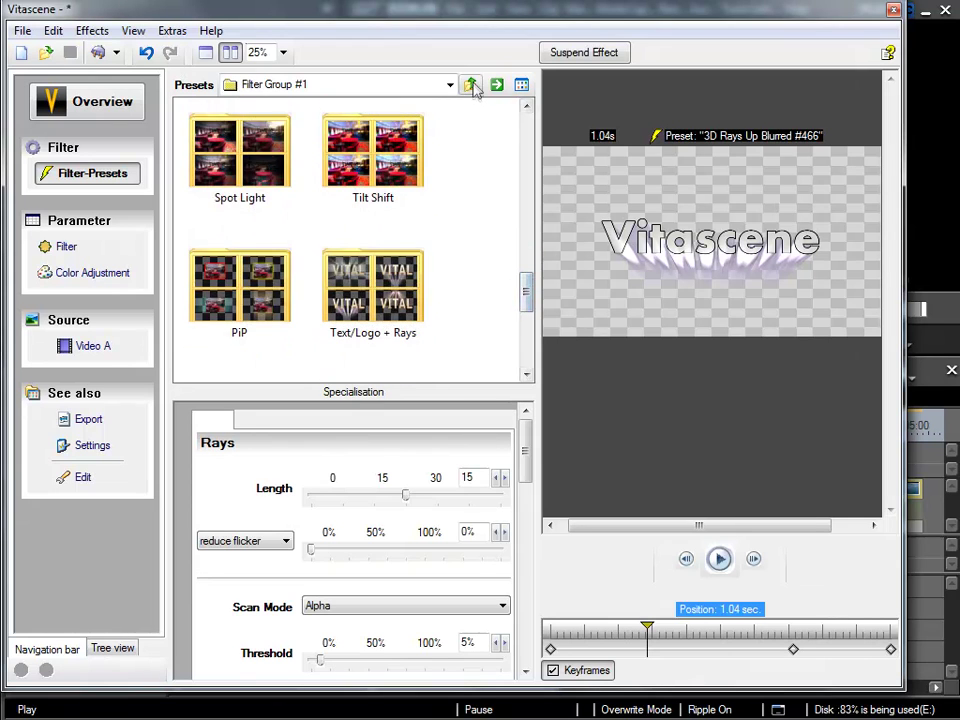
Step: Navigate from the top-level groups into Transition Group #1 > Text/Logo Effects
left_click(472, 86)
double_click(394, 146)
left_click(394, 146)
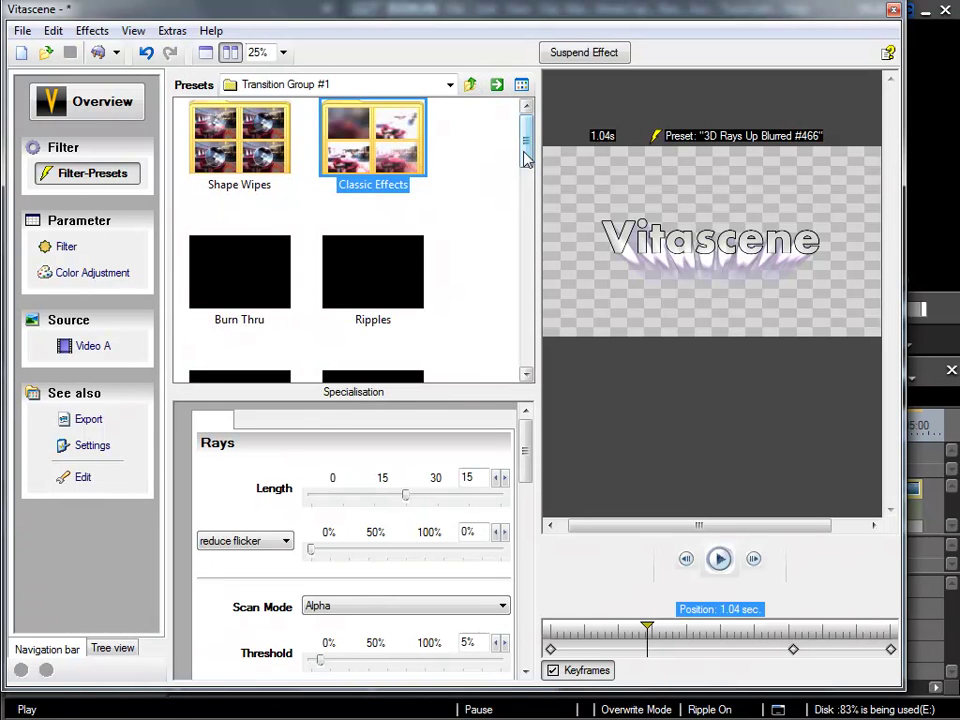
left_click_drag(527, 160, 537, 323)
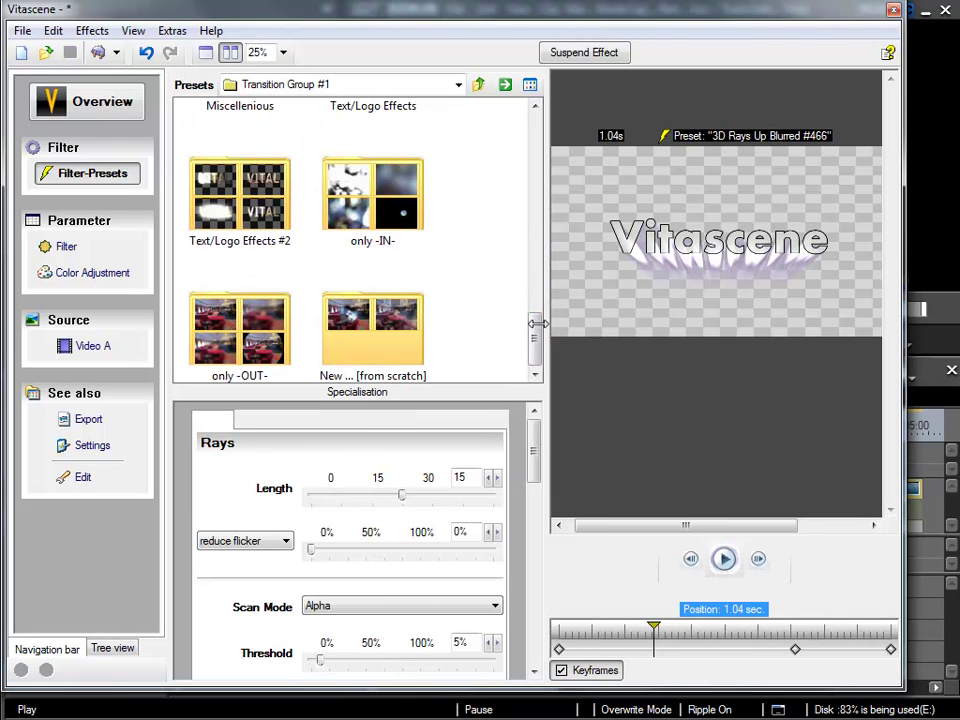
left_click(536, 309)
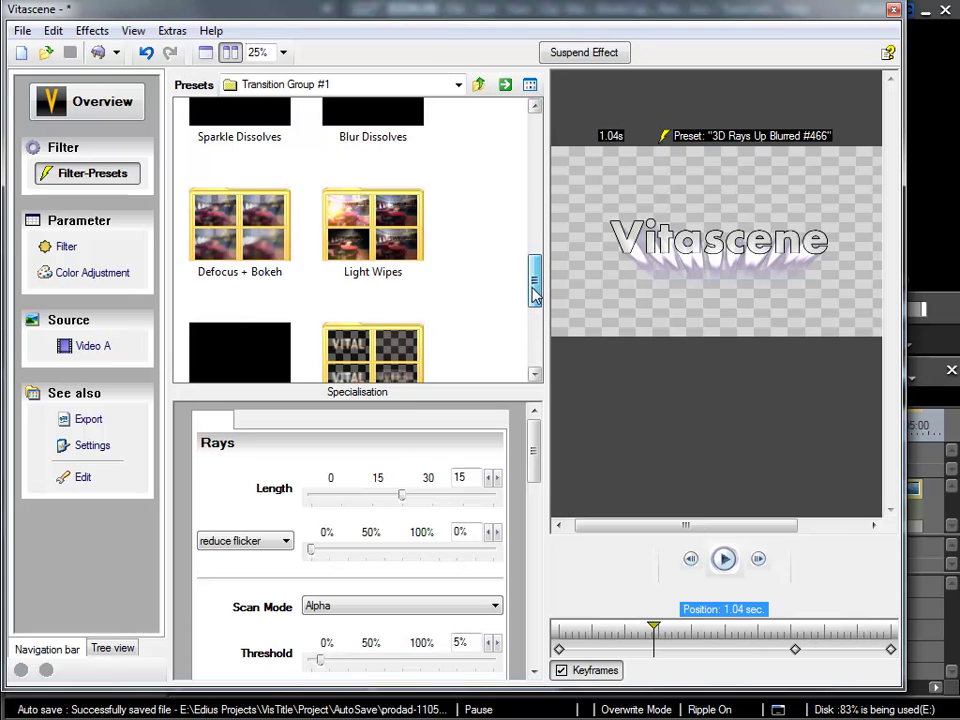
scroll(535, 290, "down", 2)
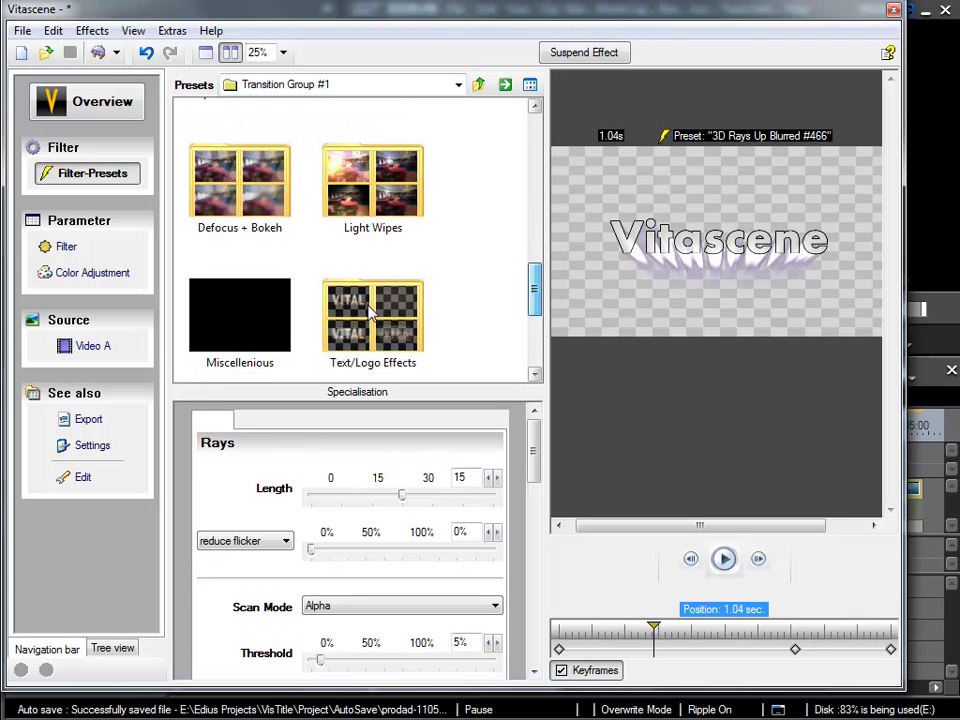
double_click(369, 313)
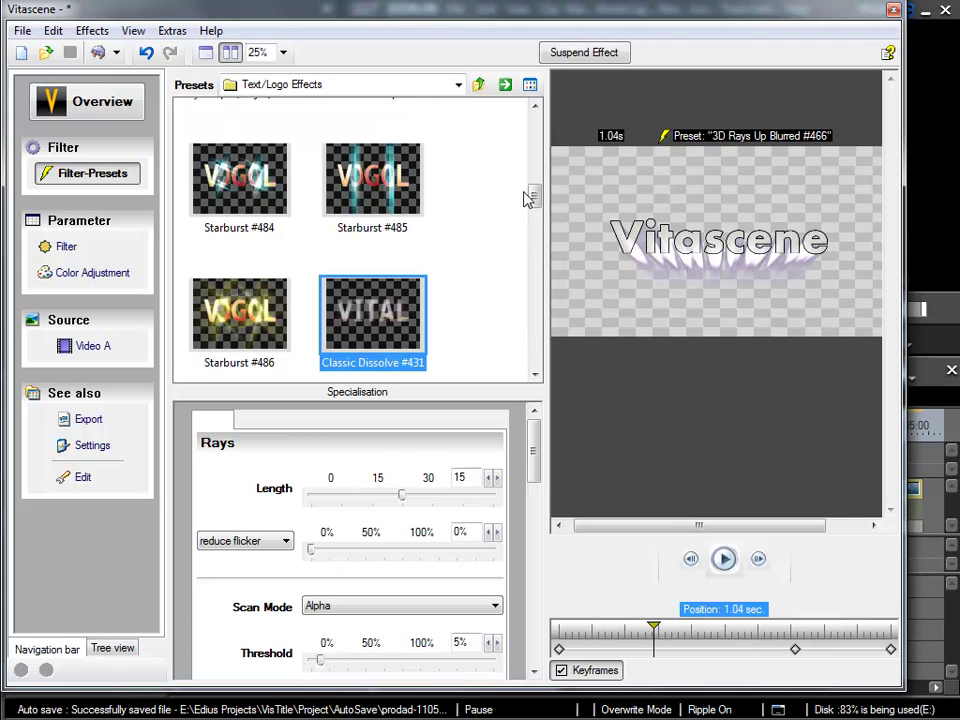
Step: Preview Starburst #484 and #485, then apply and preview Starburst #486
left_click(239, 180)
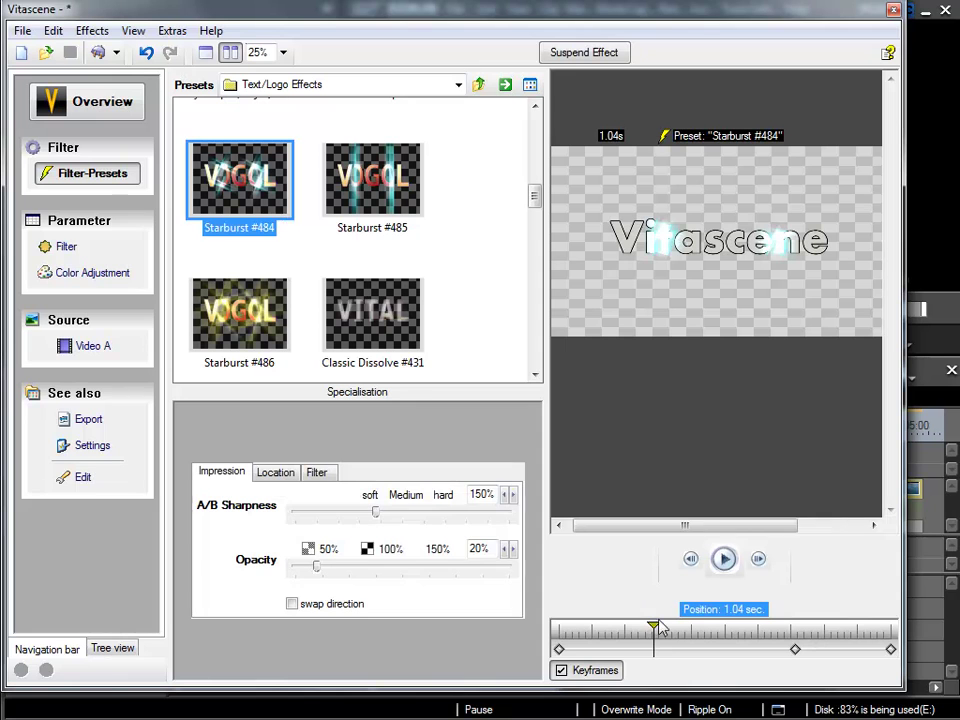
left_click(724, 559)
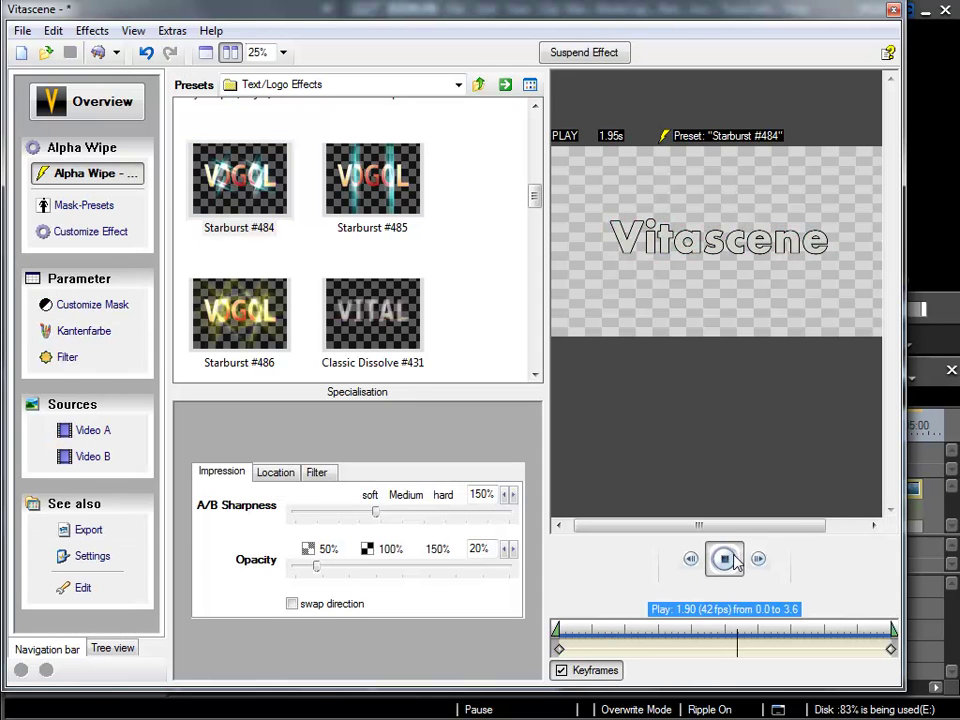
left_click(727, 560)
left_click(372, 180)
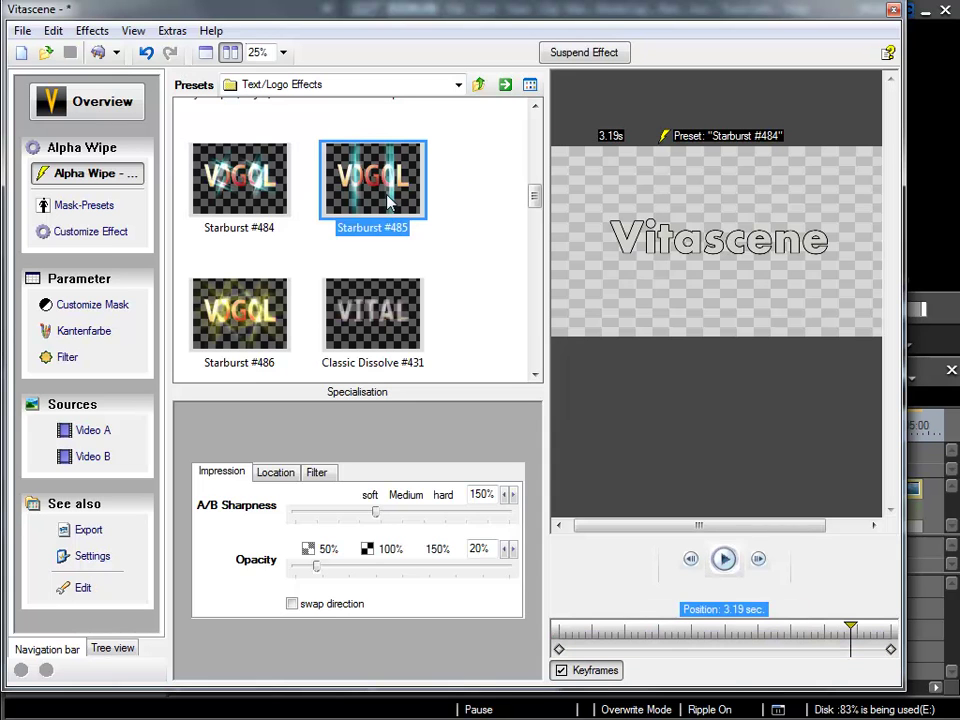
left_click(725, 560)
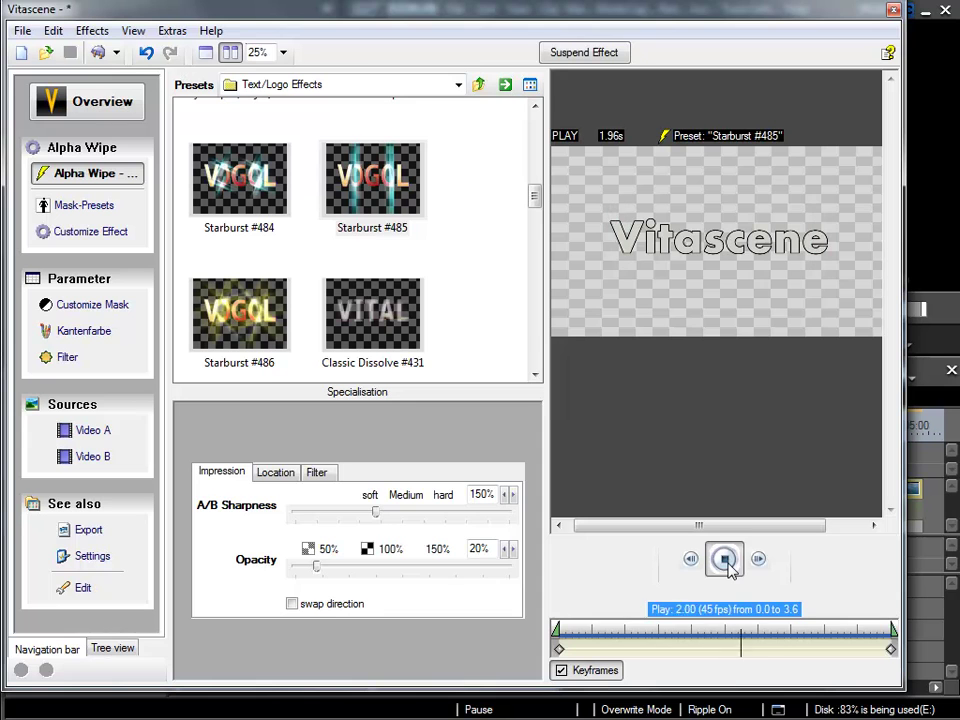
left_click(725, 560)
left_click(239, 313)
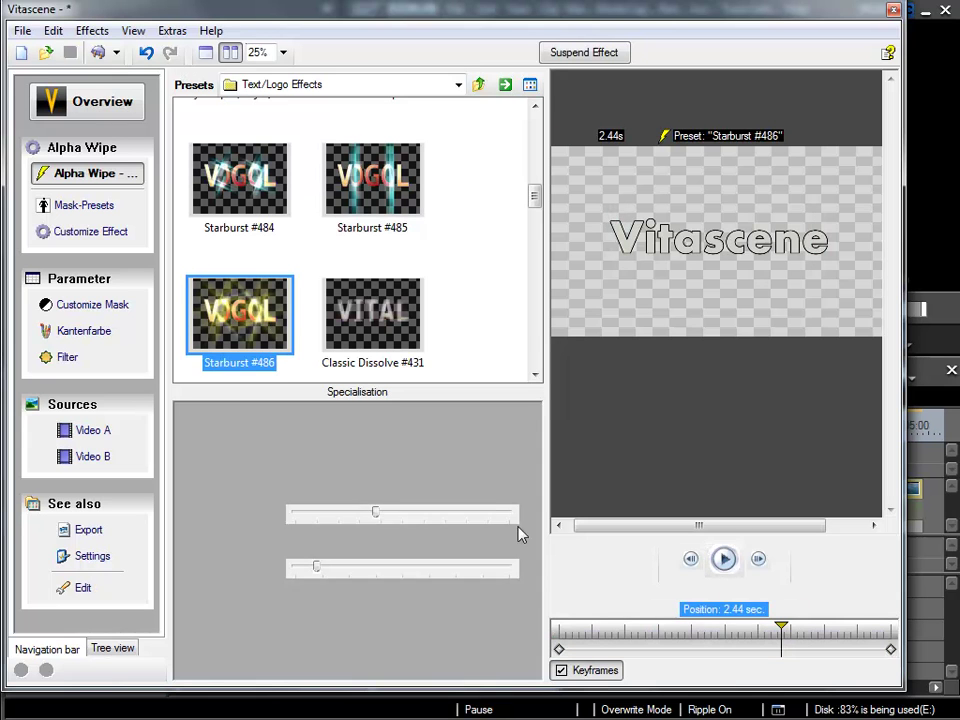
left_click(725, 559)
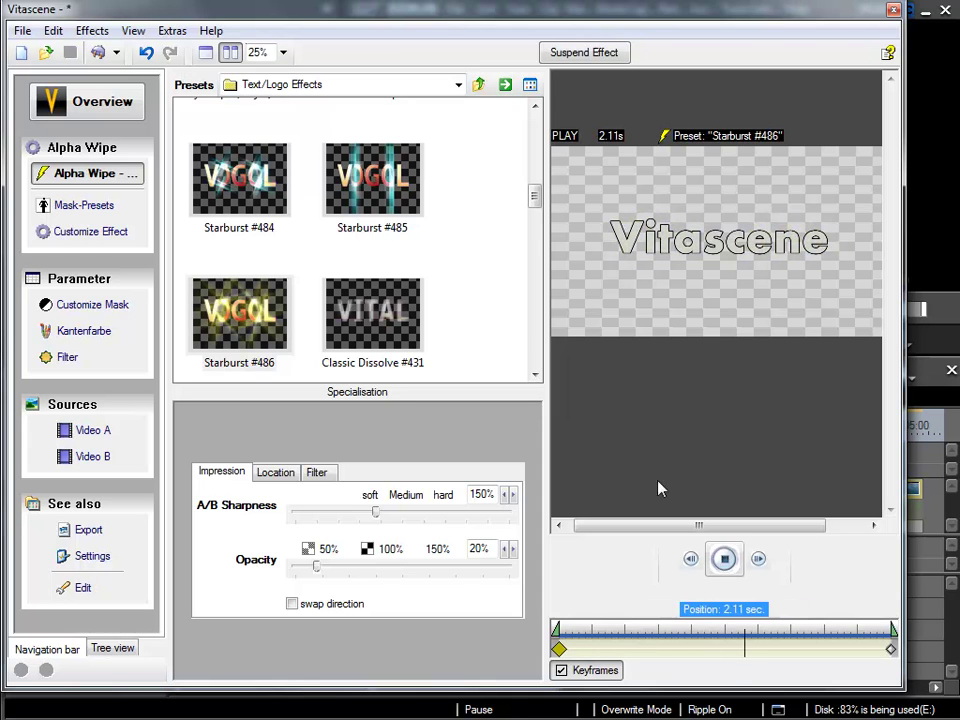
left_click_drag(535, 201, 535, 280)
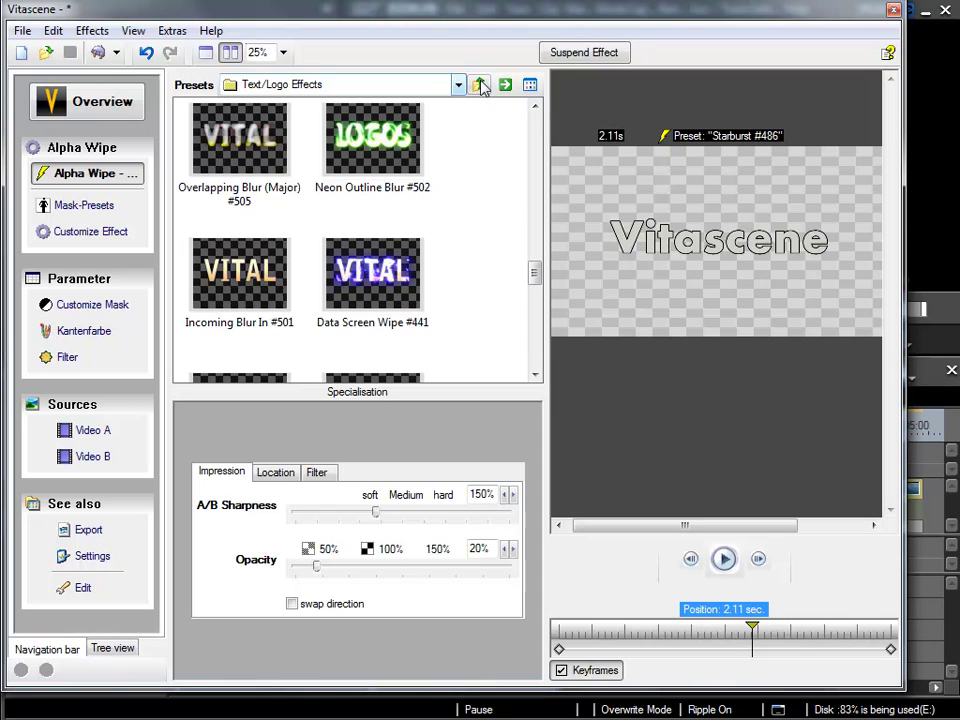
Step: Apply Sun Spot Wipe #625 from Text/Logo Effects #2 and preview it from 0.00 seconds
left_click(480, 85)
left_click(241, 275)
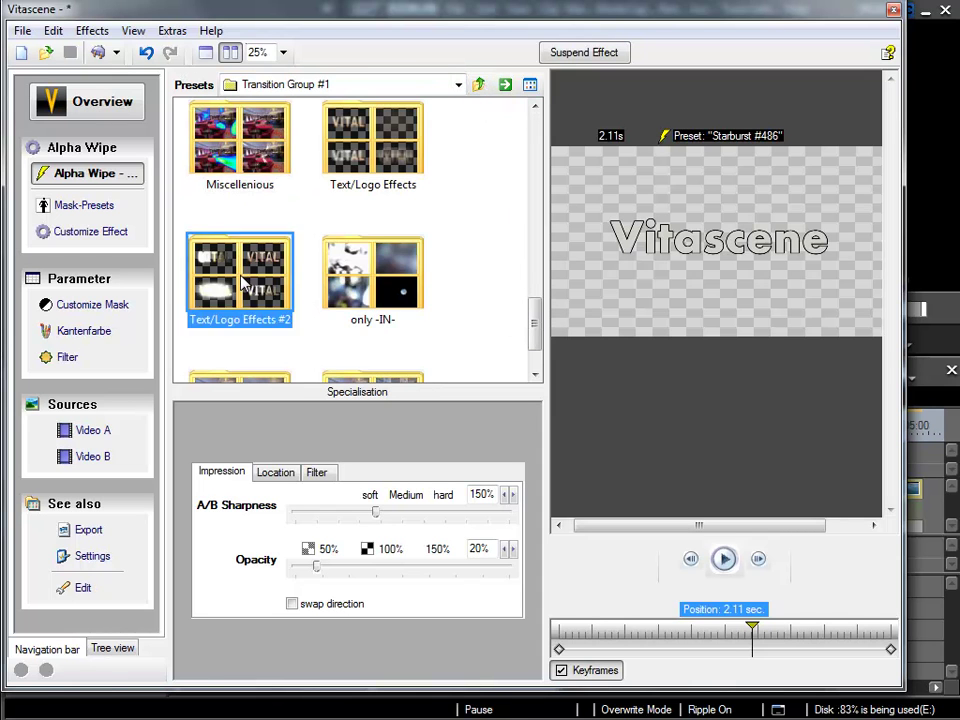
double_click(243, 283)
left_click(248, 205)
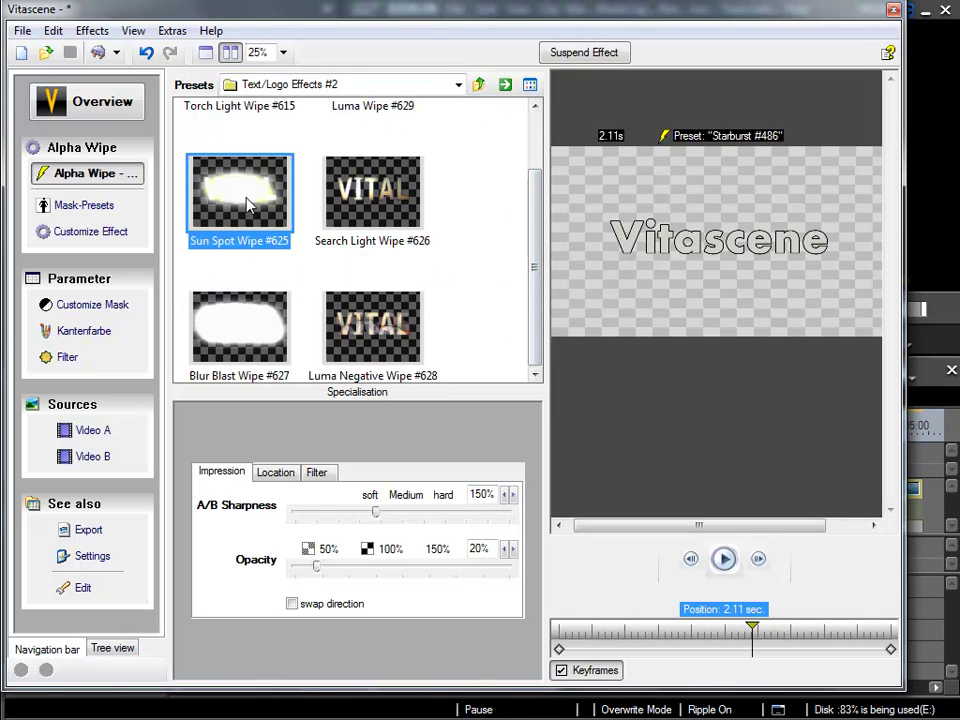
left_click_drag(754, 628, 558, 626)
left_click(724, 559)
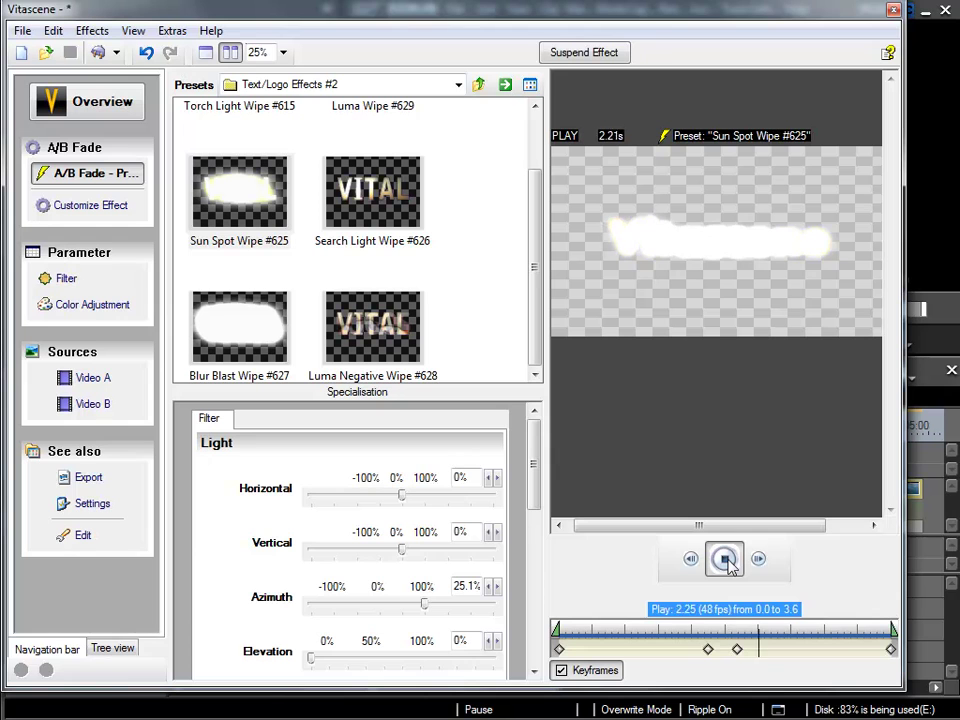
left_click(727, 562)
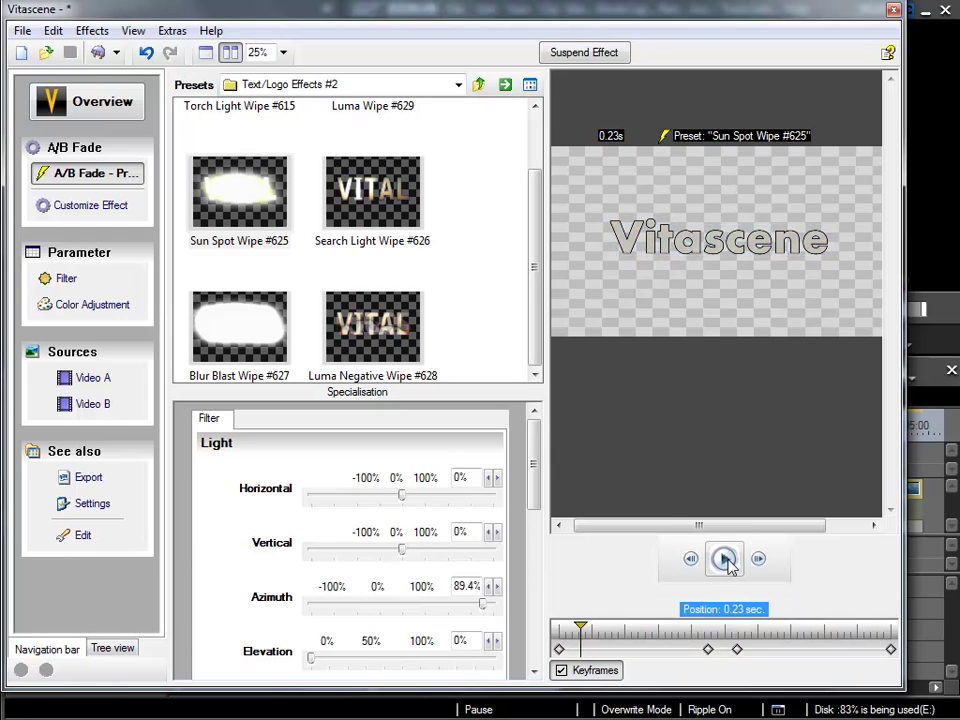
Step: Open the only -IN- folder in Transition Group #1
left_click(505, 84)
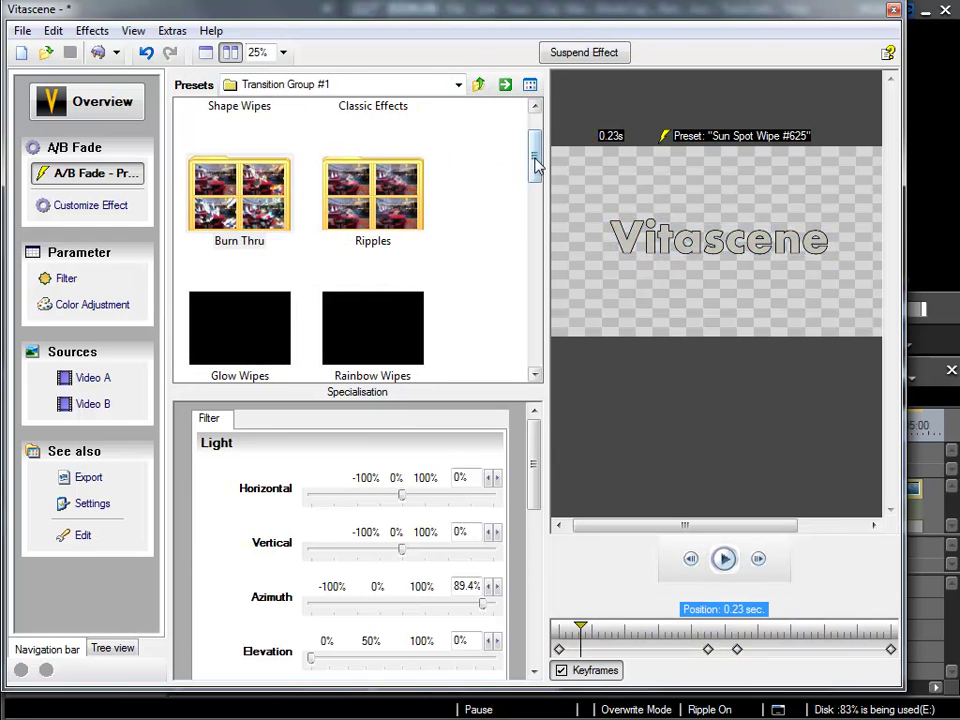
left_click_drag(535, 165, 529, 350)
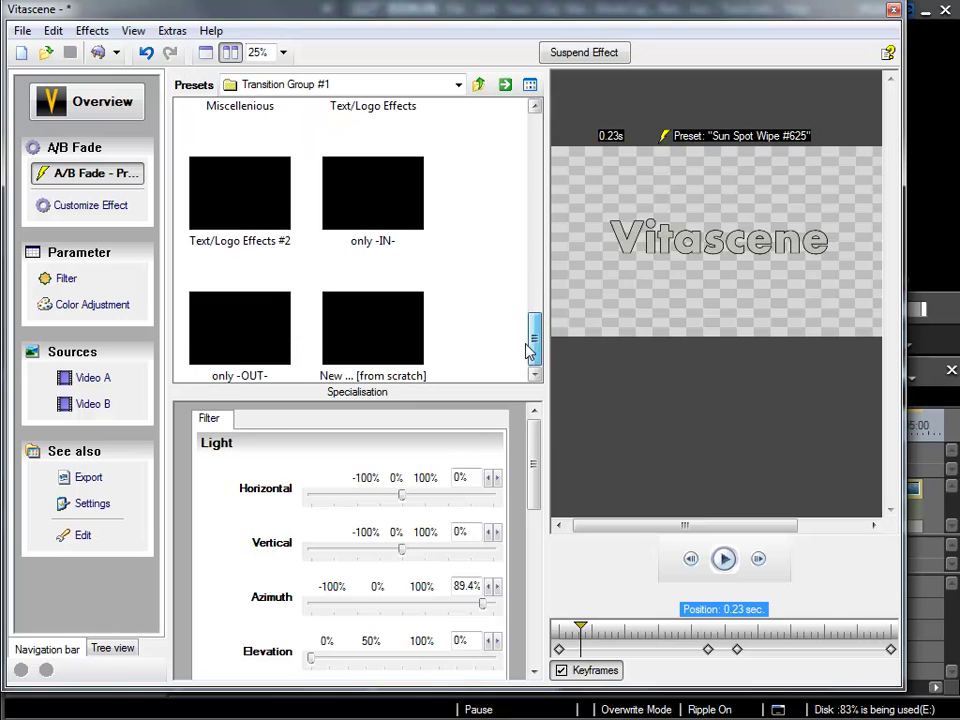
double_click(366, 206)
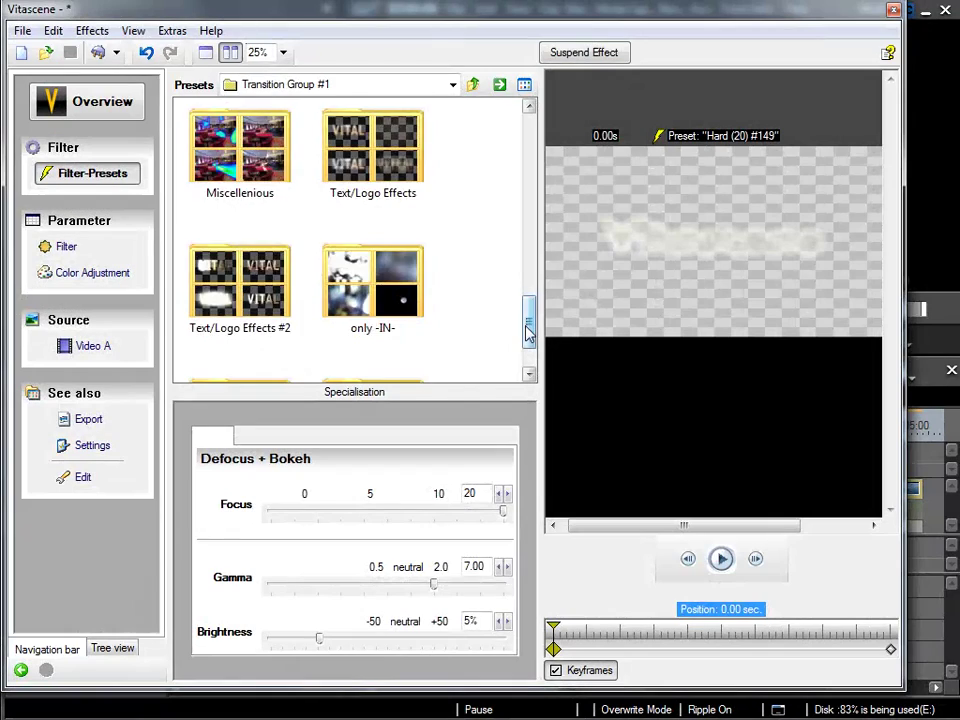
Step: Navigate from the root into Filter Group #1 > Text/Logo + Bevel > Bevel - Silk
left_click_drag(535, 333, 528, 135)
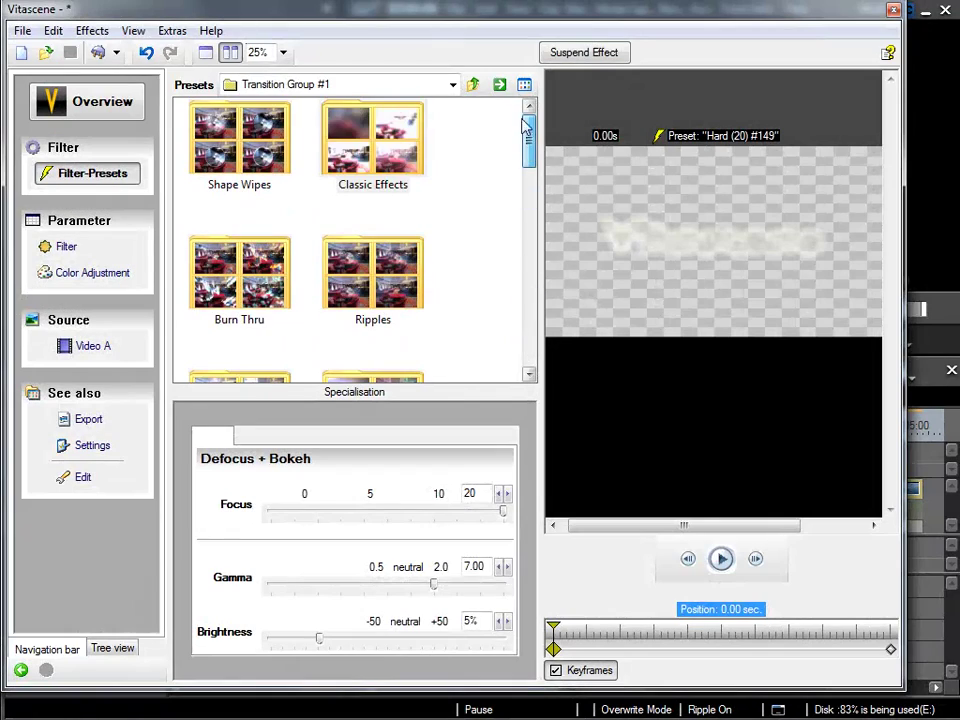
left_click(476, 85)
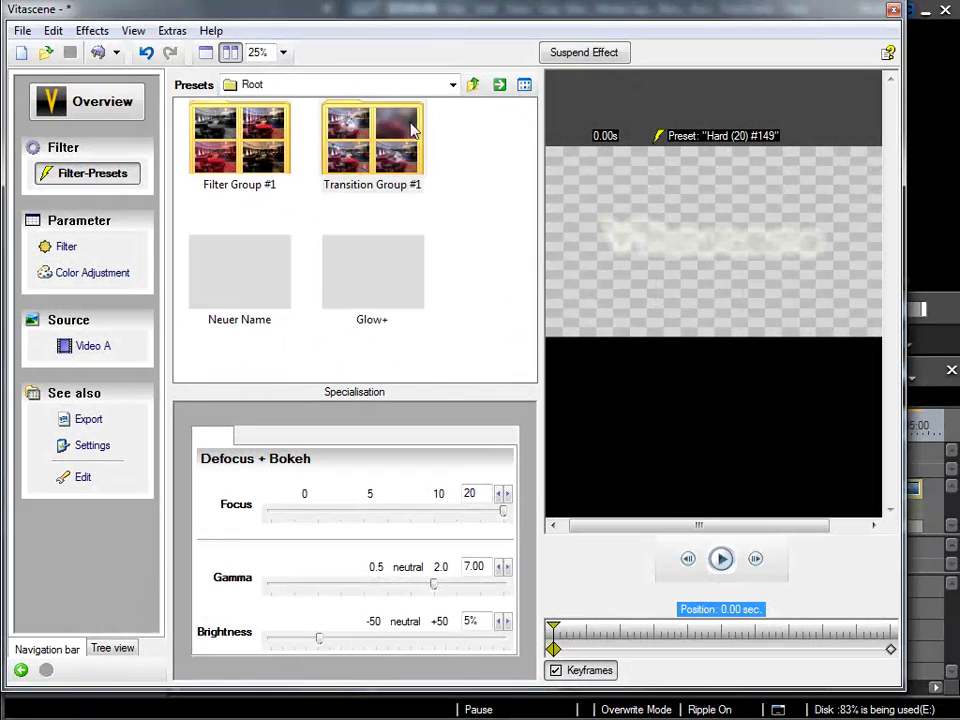
double_click(228, 146)
left_click_drag(526, 142, 527, 334)
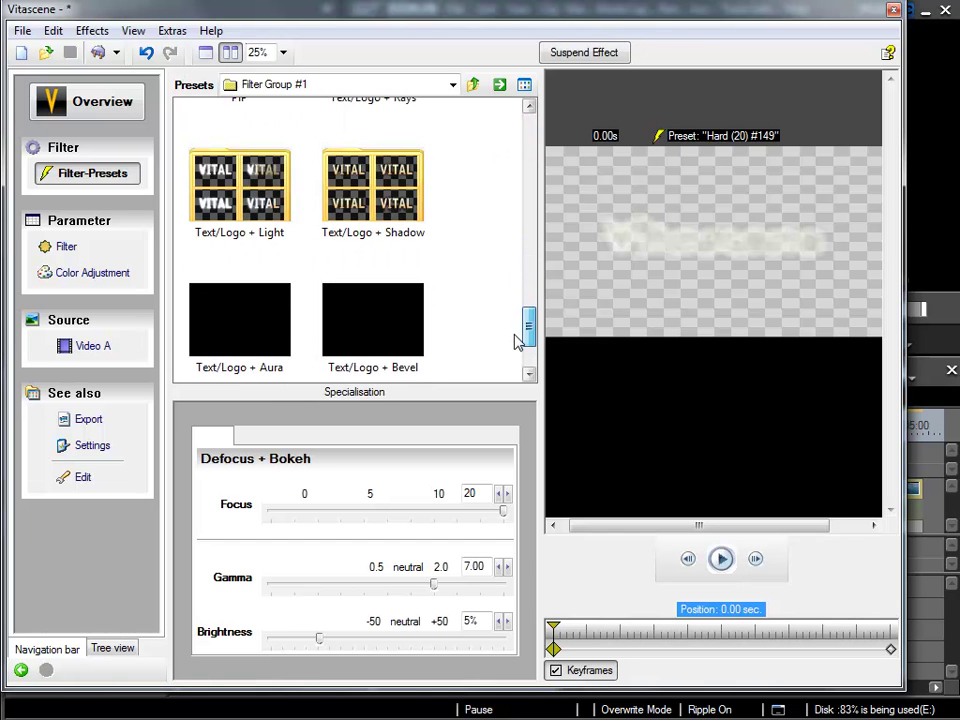
scroll(253, 205, "down", 1)
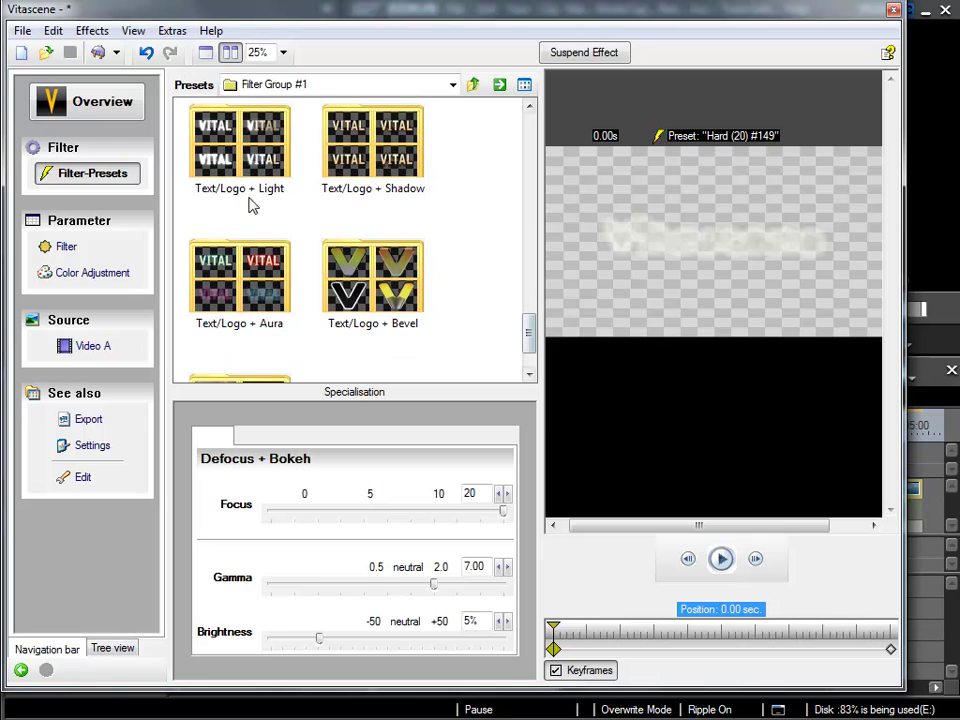
double_click(355, 268)
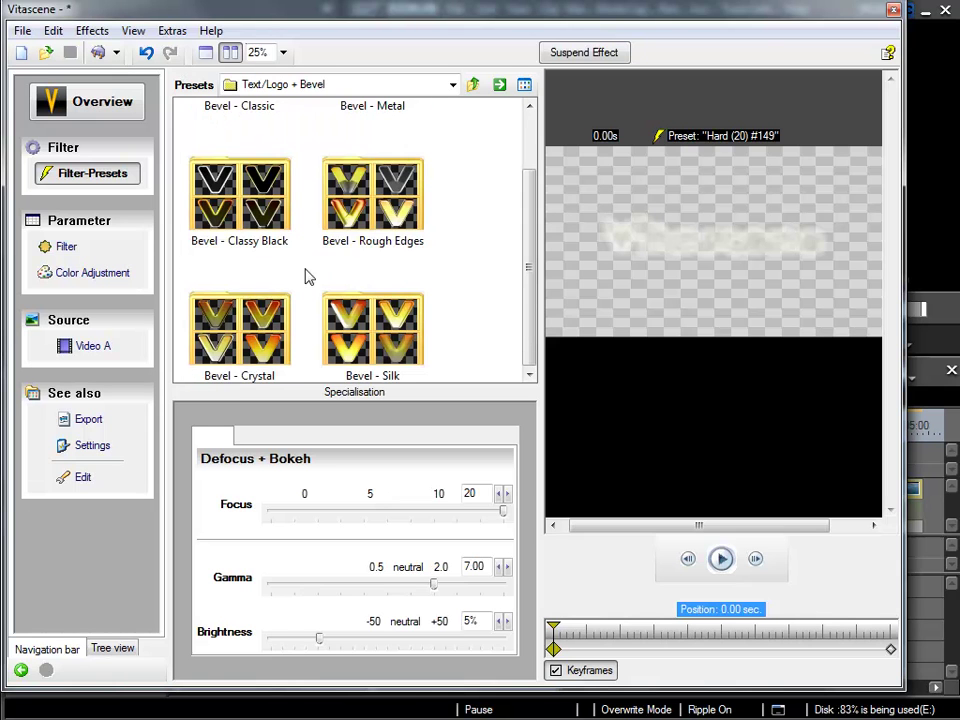
double_click(390, 343)
Step: Apply the B.S.3 #603 bevel with Depth 68% and Azimuth -75%
left_click(246, 189)
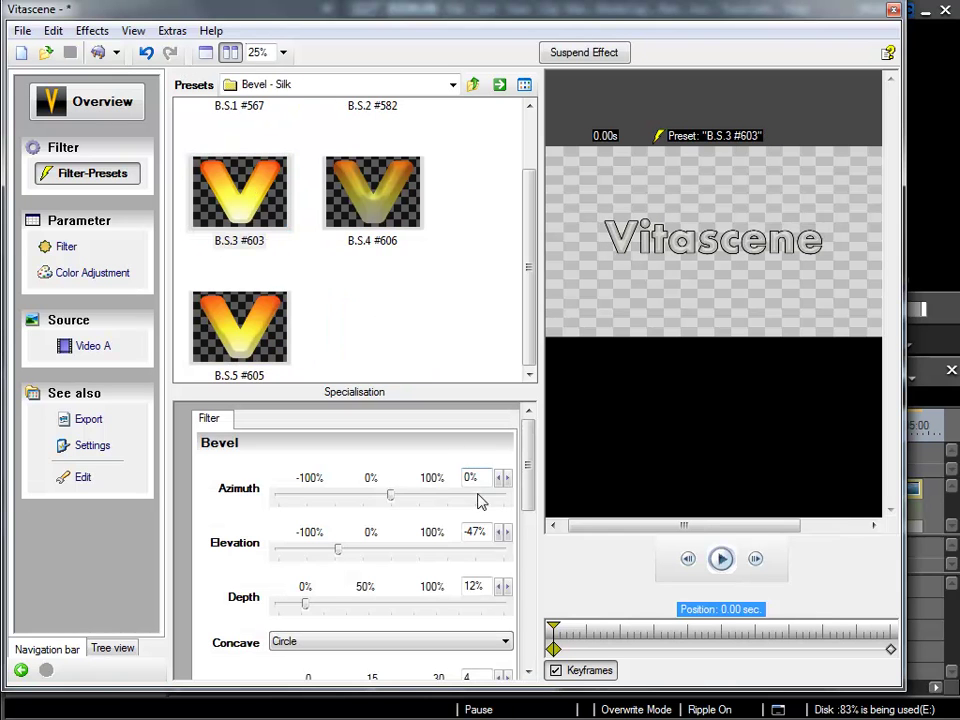
left_click_drag(305, 605, 406, 603)
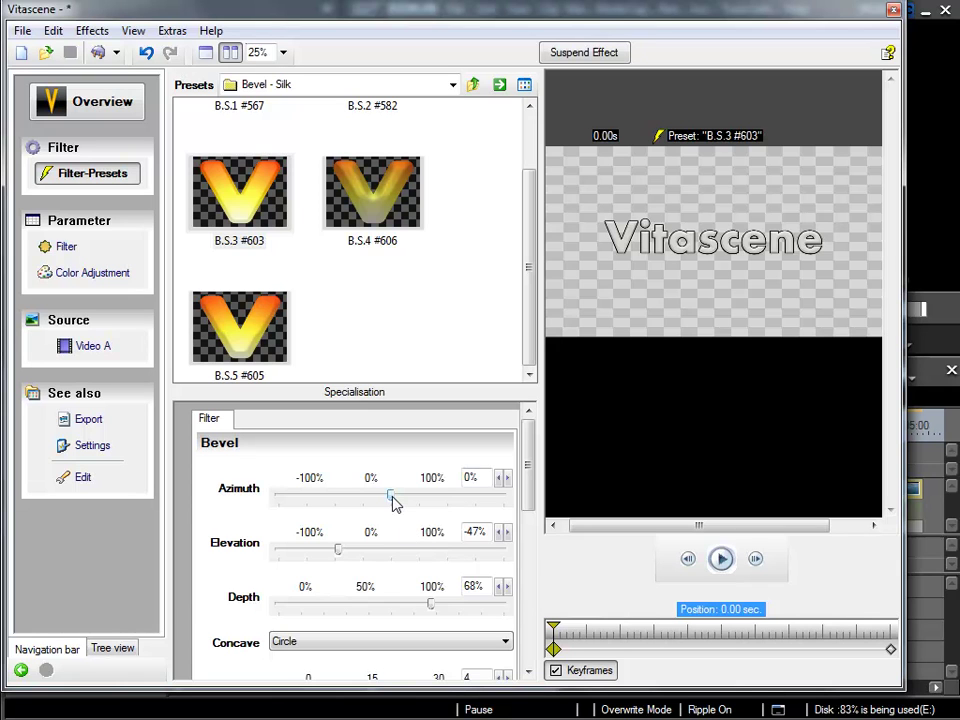
left_click_drag(392, 500, 490, 500)
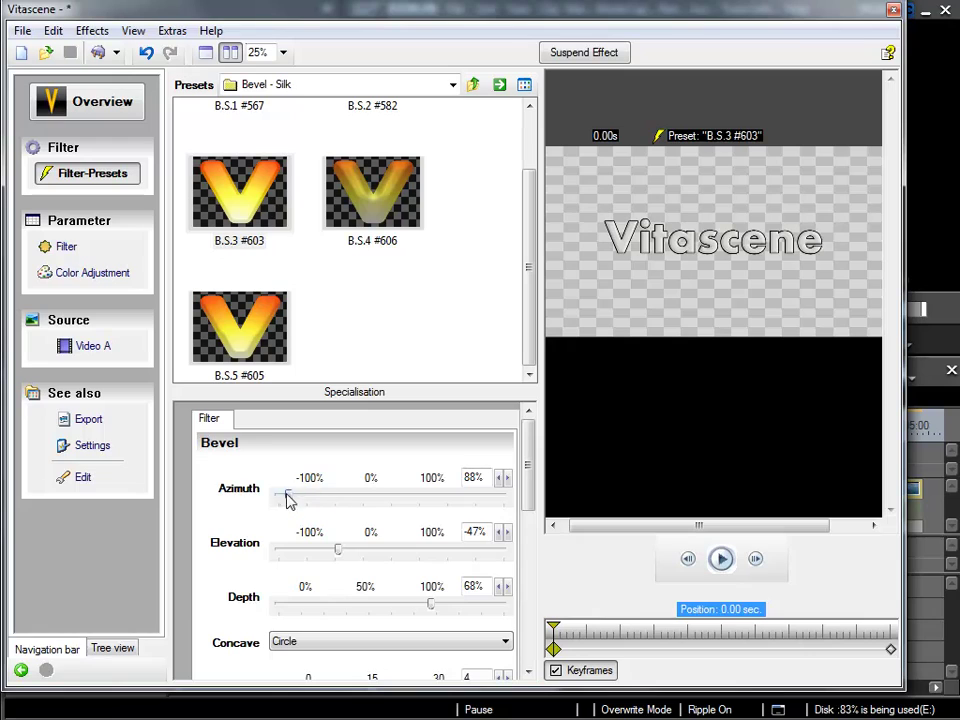
left_click_drag(487, 499, 304, 503)
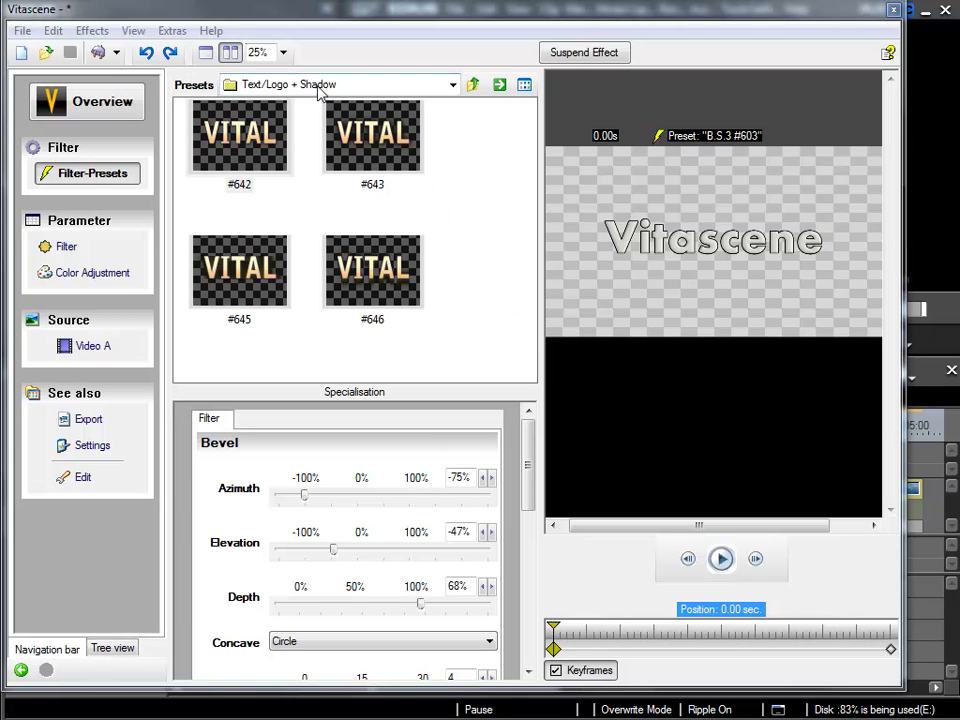
Step: Try shadow presets #642, #646 and #645, then apply #643 to the title
left_click(239, 145)
double_click(239, 145)
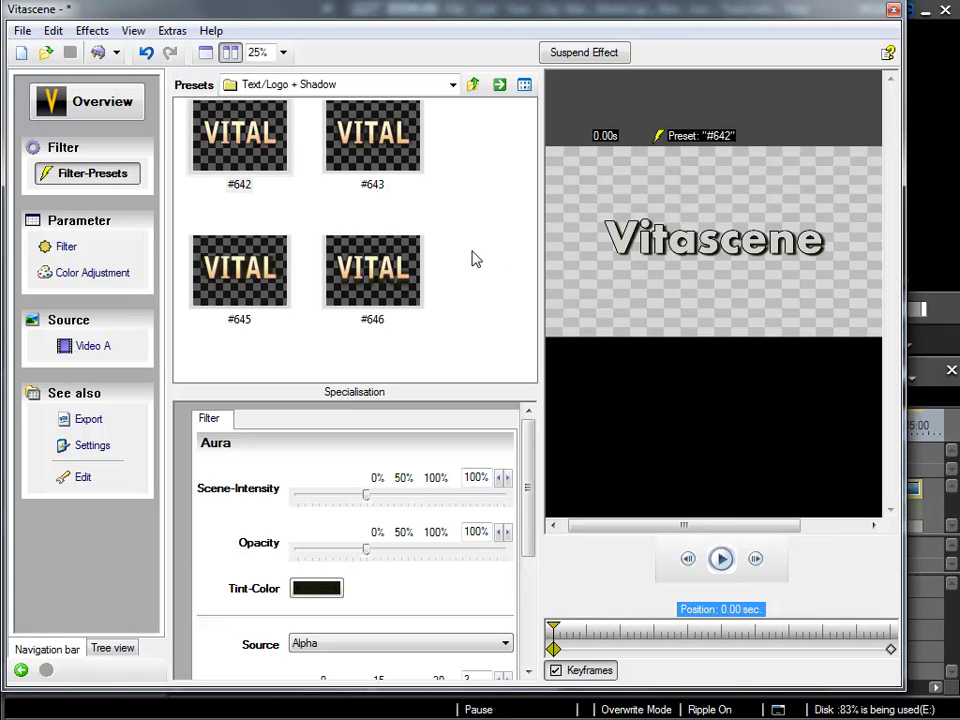
left_click(384, 292)
left_click(200, 295)
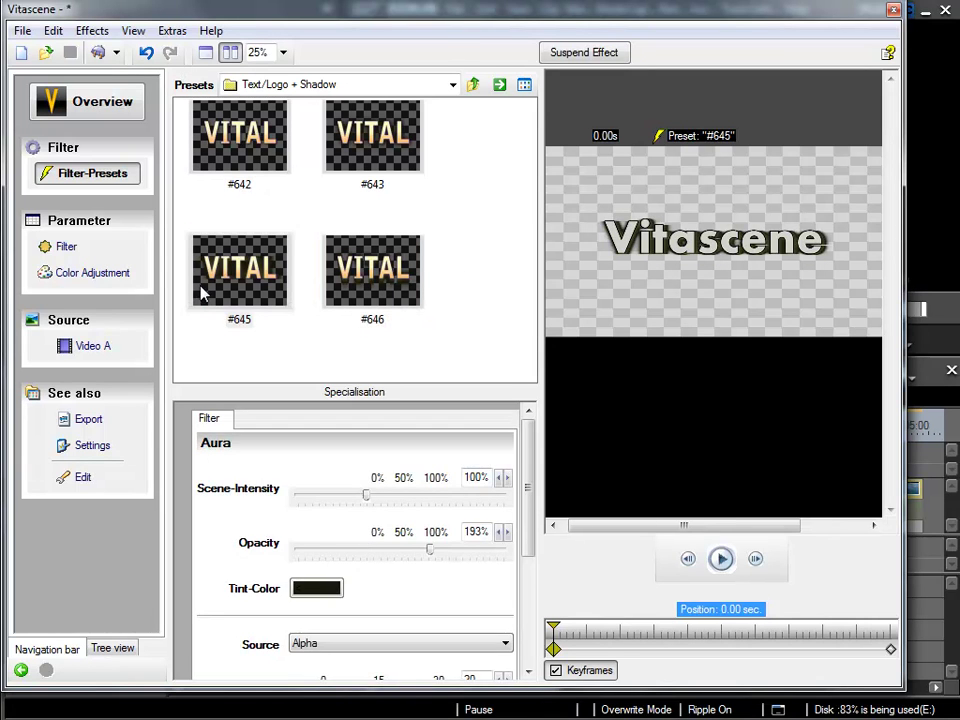
left_click(410, 157)
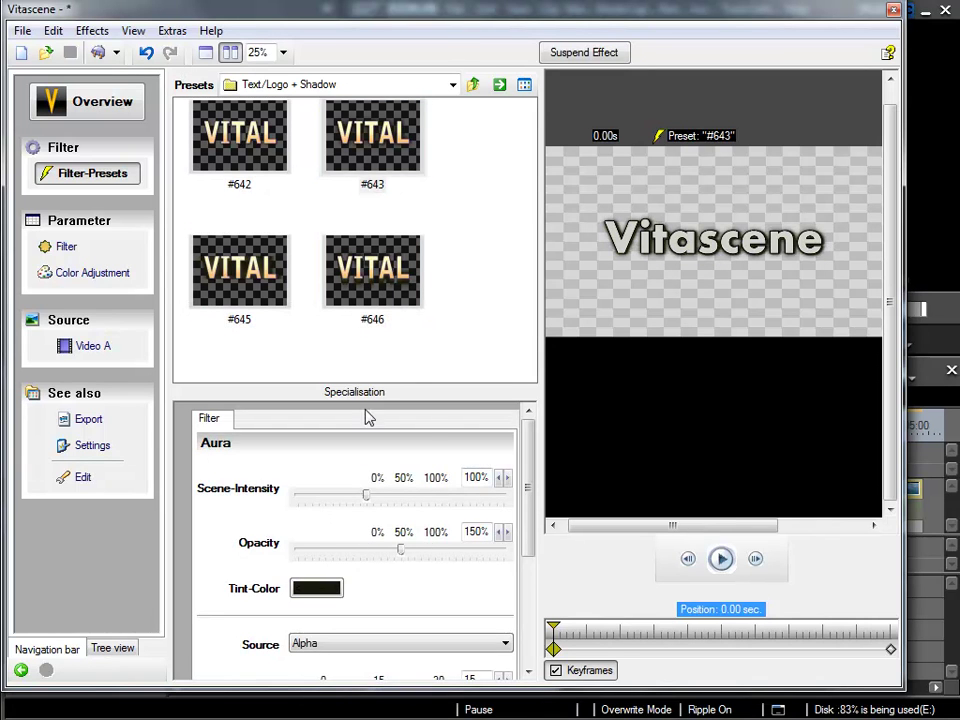
Step: Offset the #643 shadow 7% horizontally and vertically, then check a later frame
scroll(369, 497, "down", 1)
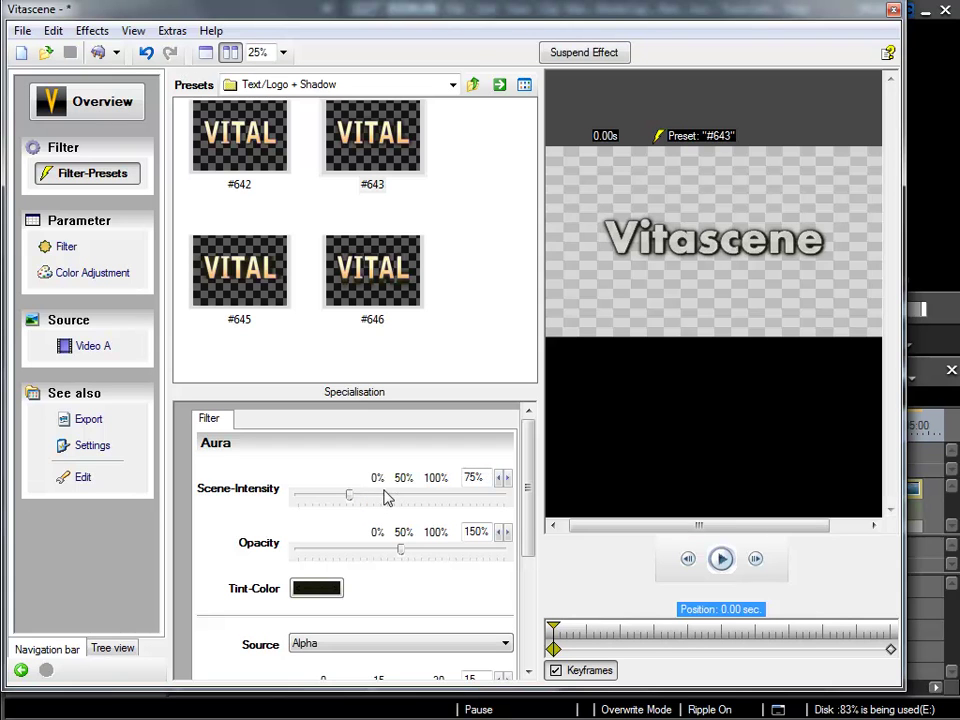
scroll(519, 527, "down", 5)
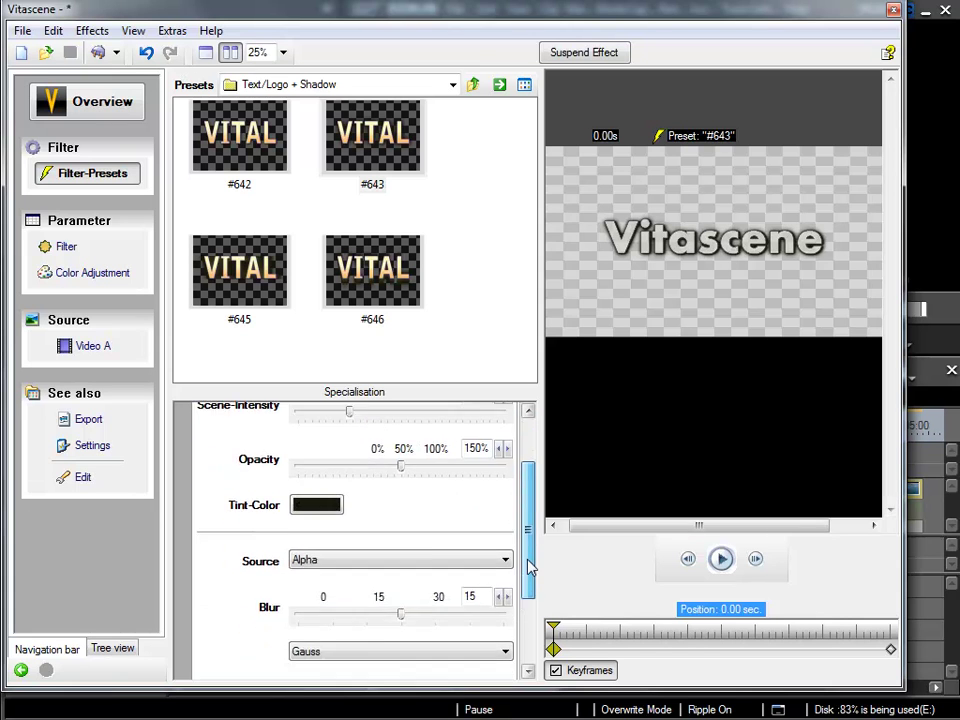
mouse_move(400, 605)
left_mouse_down()
mouse_move(425, 606)
mouse_move(406, 602)
left_mouse_up()
left_click_drag(403, 663, 408, 655)
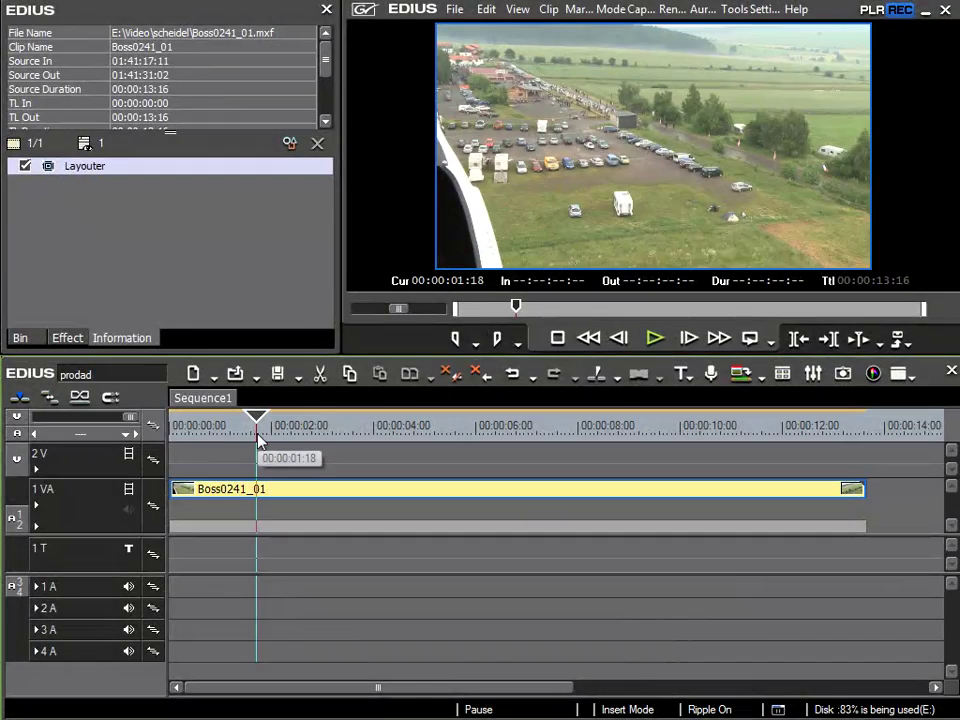
left_click_drag(258, 440, 357, 446)
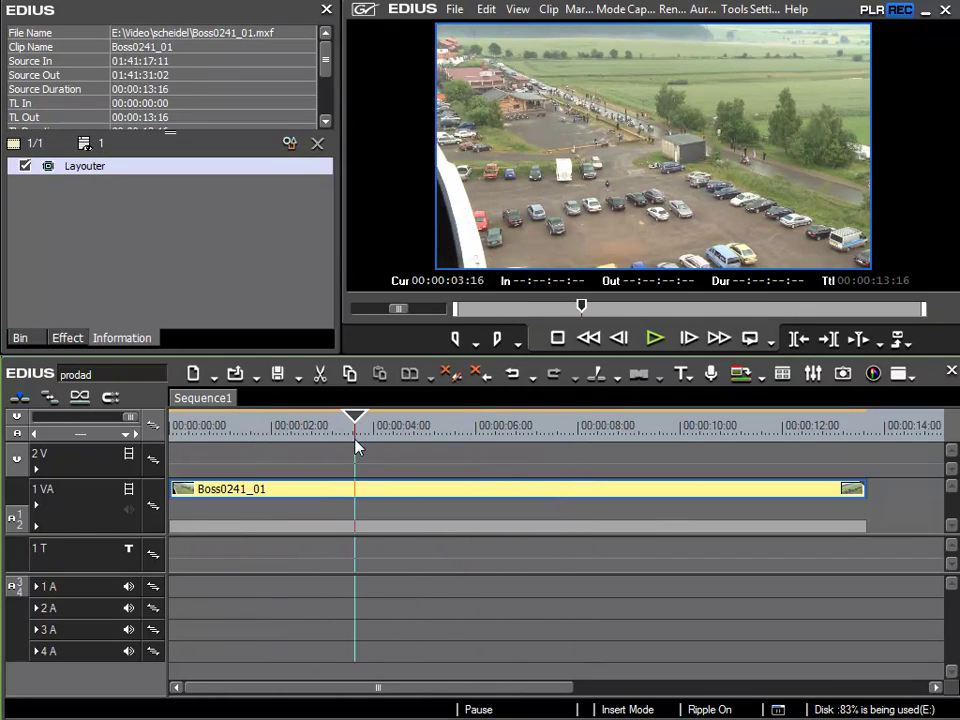
Step: Drop the Vitascene Filter onto the Boss0241_01 clip and open its Vitascene settings
left_click(66, 339)
left_click_drag(244, 97, 345, 490)
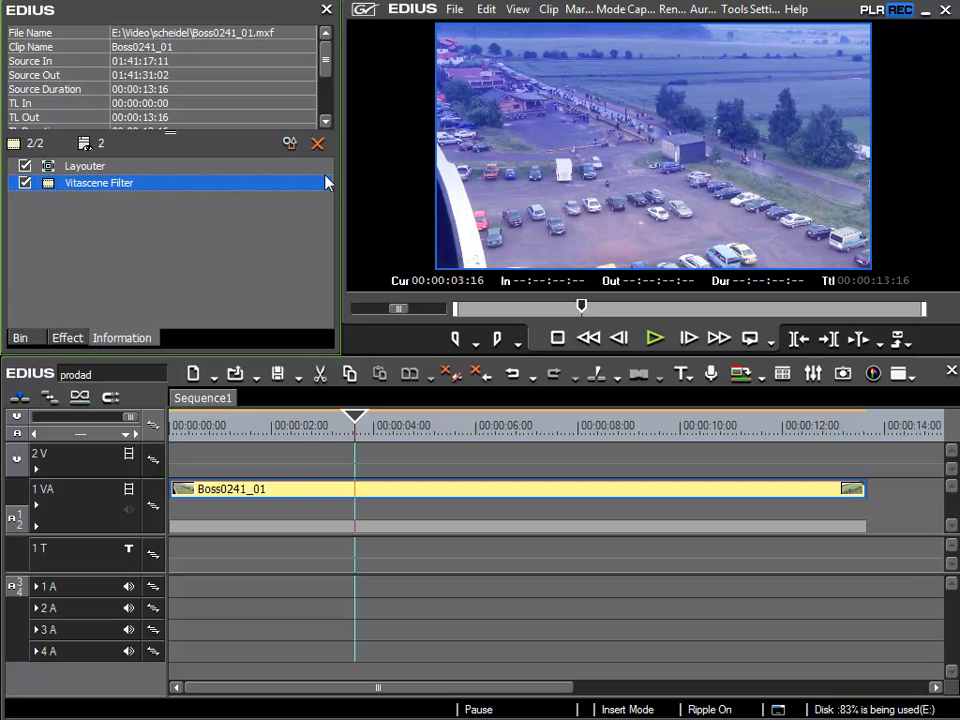
left_click(290, 145)
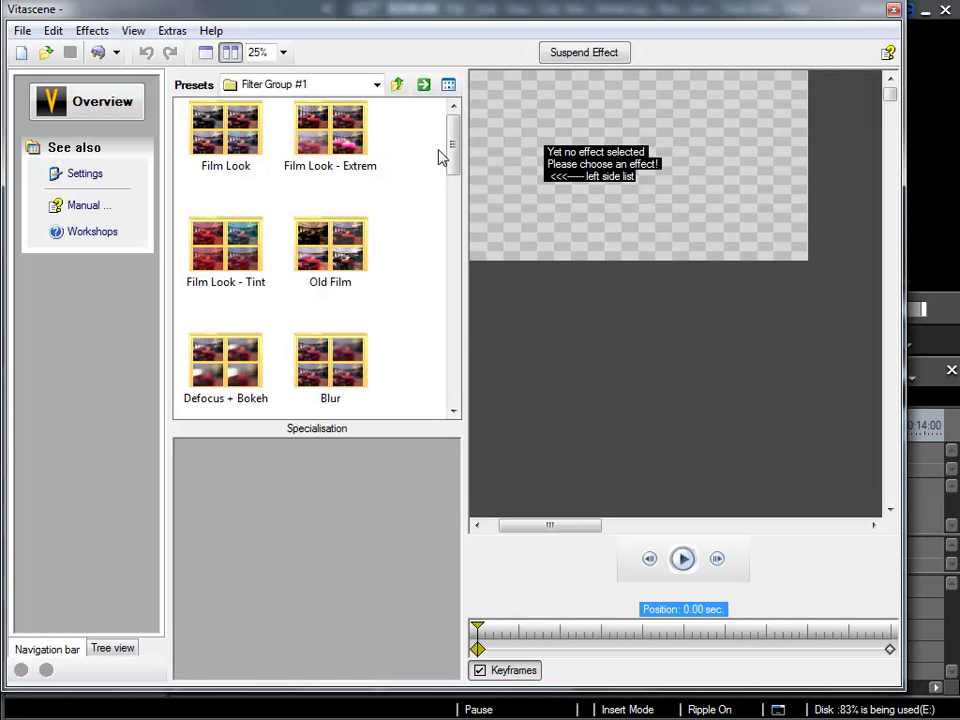
Step: Open the Art Look presets, apply Cartoon Outline #611 and preview a later frame
left_click_drag(450, 150, 451, 288)
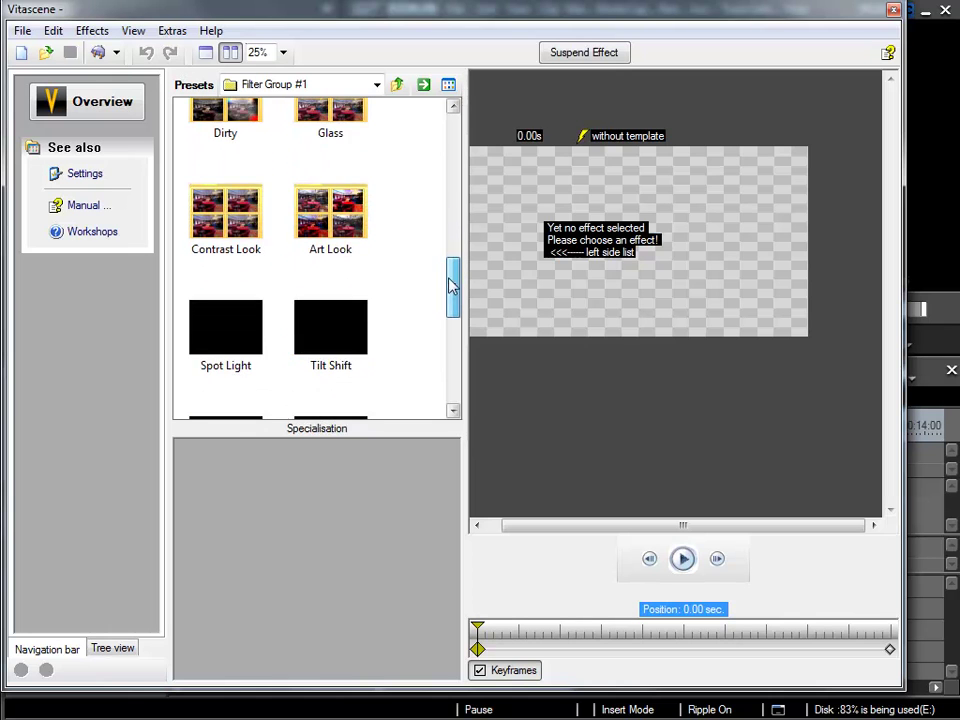
double_click(343, 229)
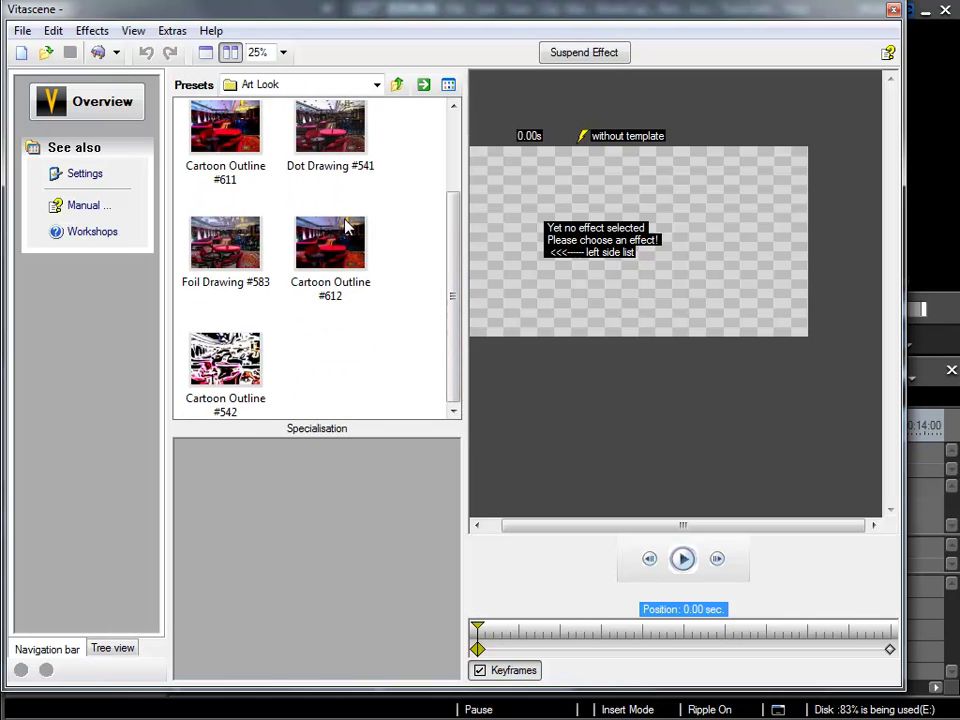
left_click(225, 148)
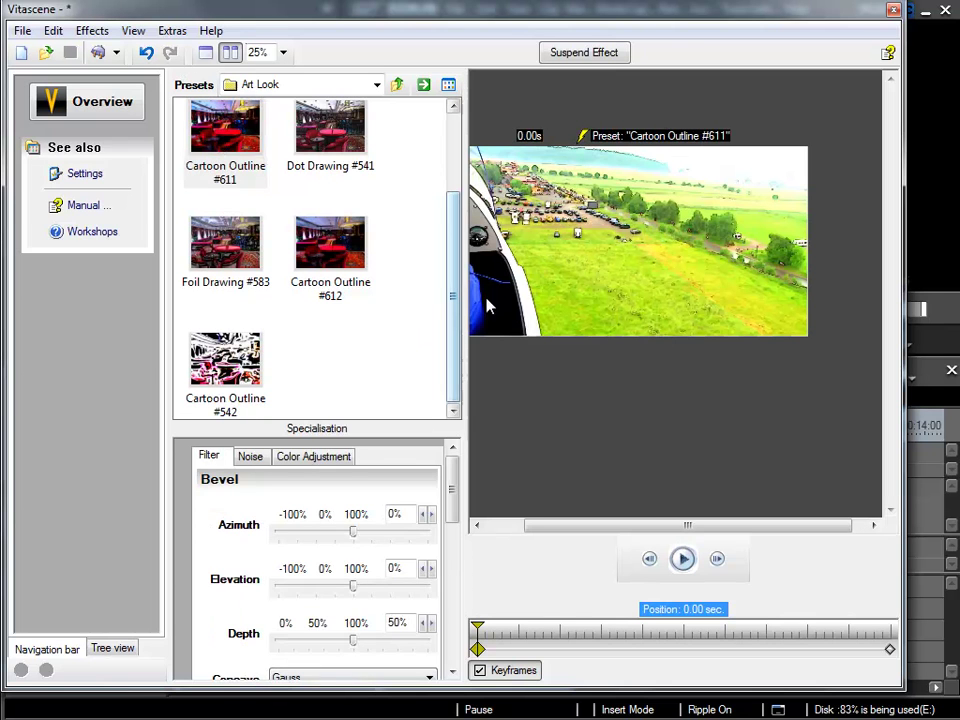
left_click_drag(475, 628, 626, 624)
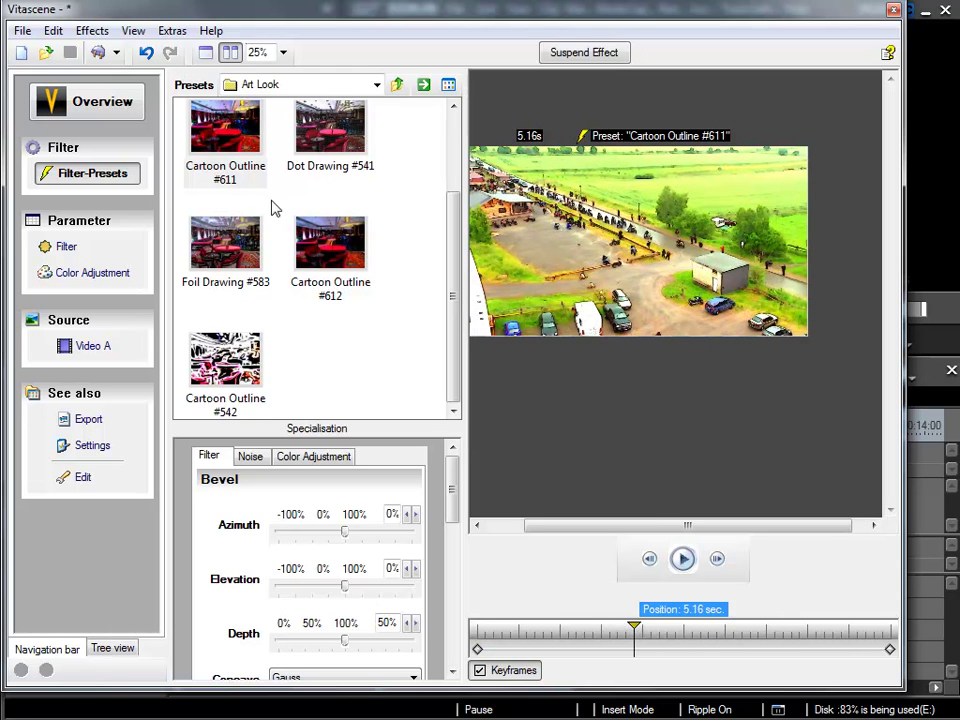
Step: Try Dot Drawing #541, Foil Drawing #583 and Cartoon Outline #612, settle on Cross Drawing #598, and close Vitascene
left_click(333, 133)
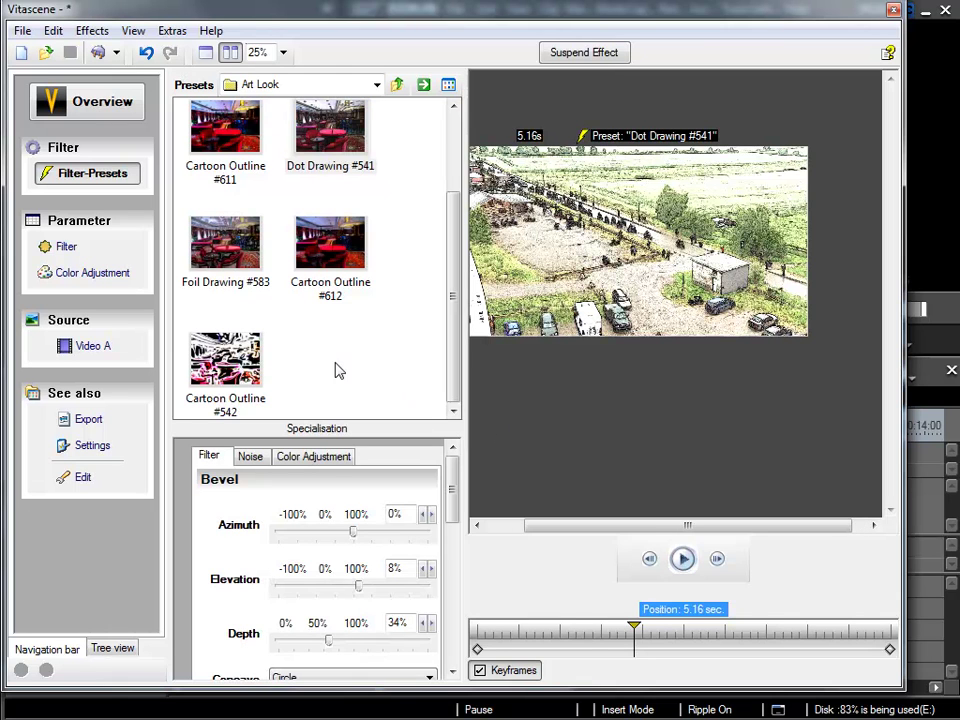
left_click(230, 262)
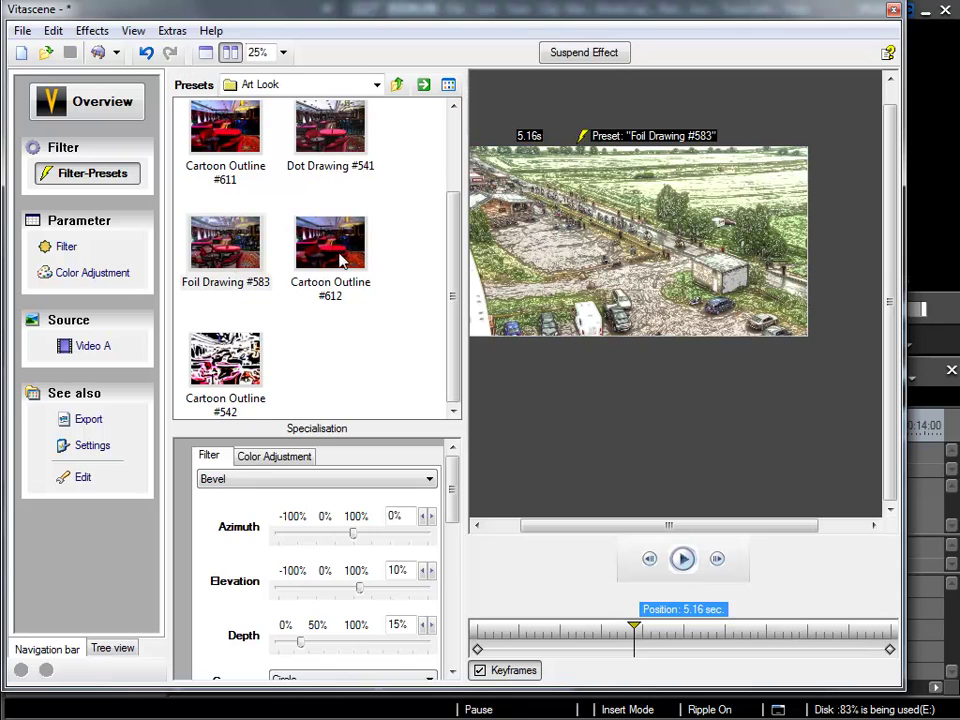
left_click(347, 258)
left_click_drag(450, 257, 450, 140)
left_click(216, 155)
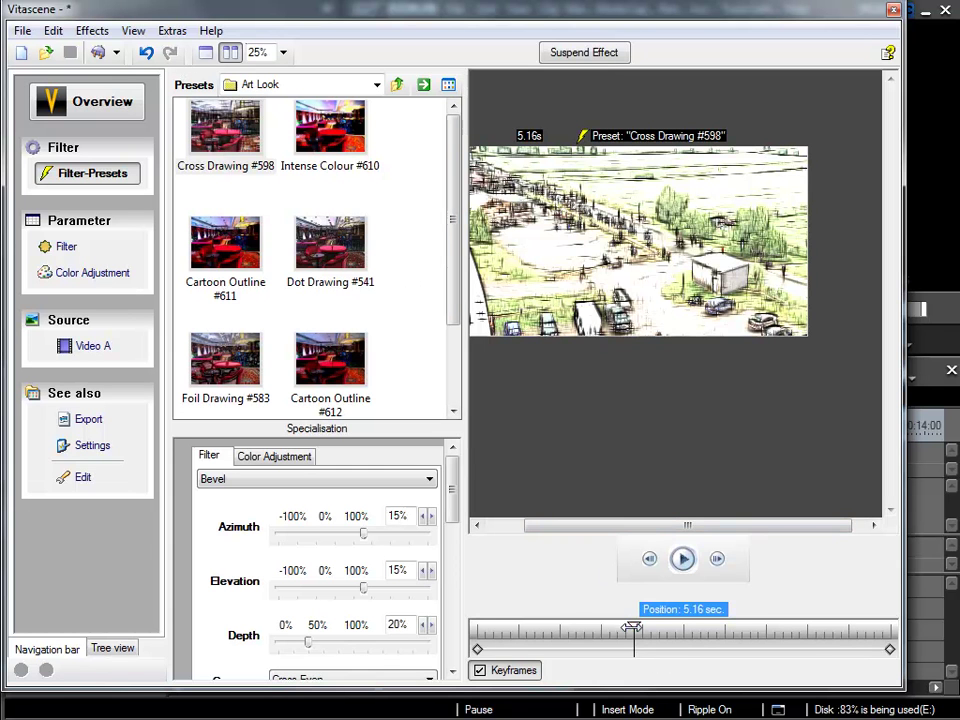
mouse_move(632, 627)
left_mouse_down()
mouse_move(568, 626)
mouse_move(735, 627)
mouse_move(637, 627)
left_mouse_up()
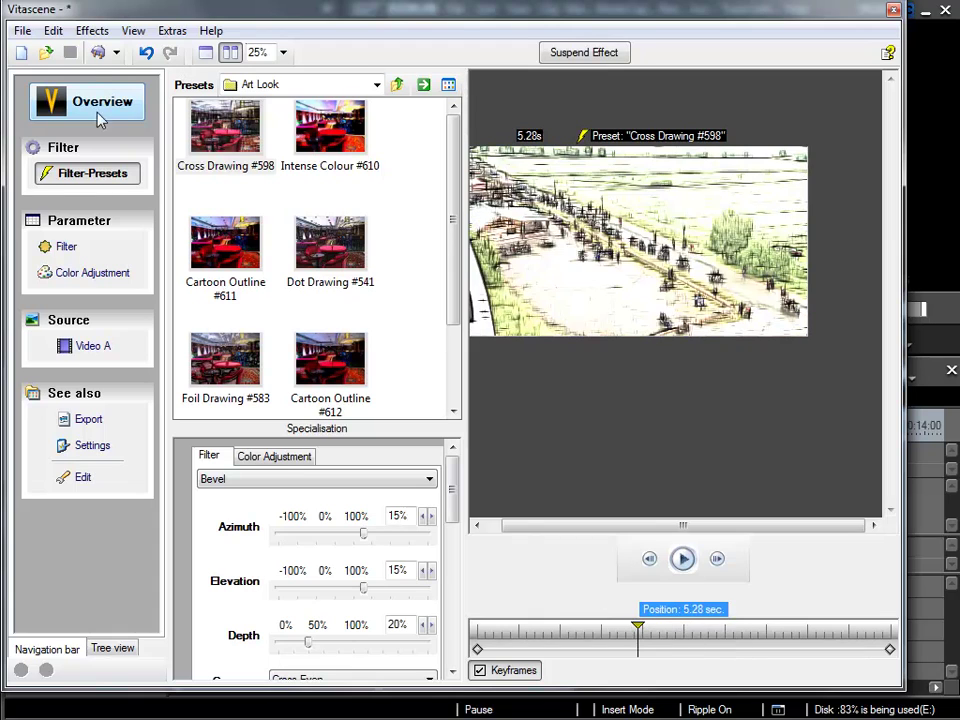
left_click(95, 56)
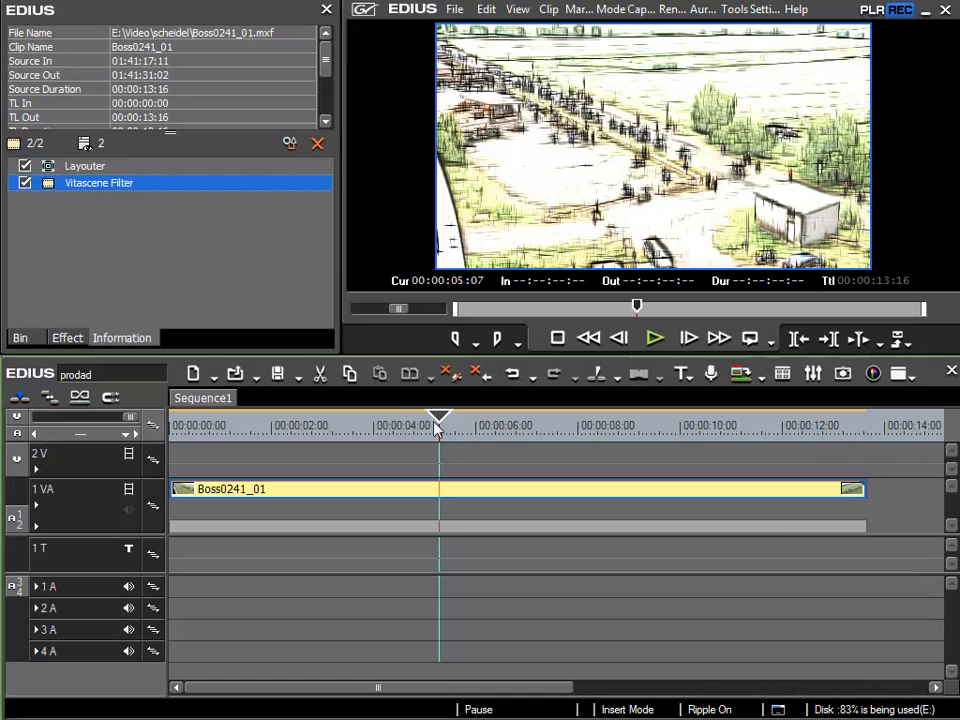
Step: Play the sketch-filtered aerial clip from near its start, then reopen the Vitascene filter settings
left_click_drag(437, 428, 268, 428)
key("space")
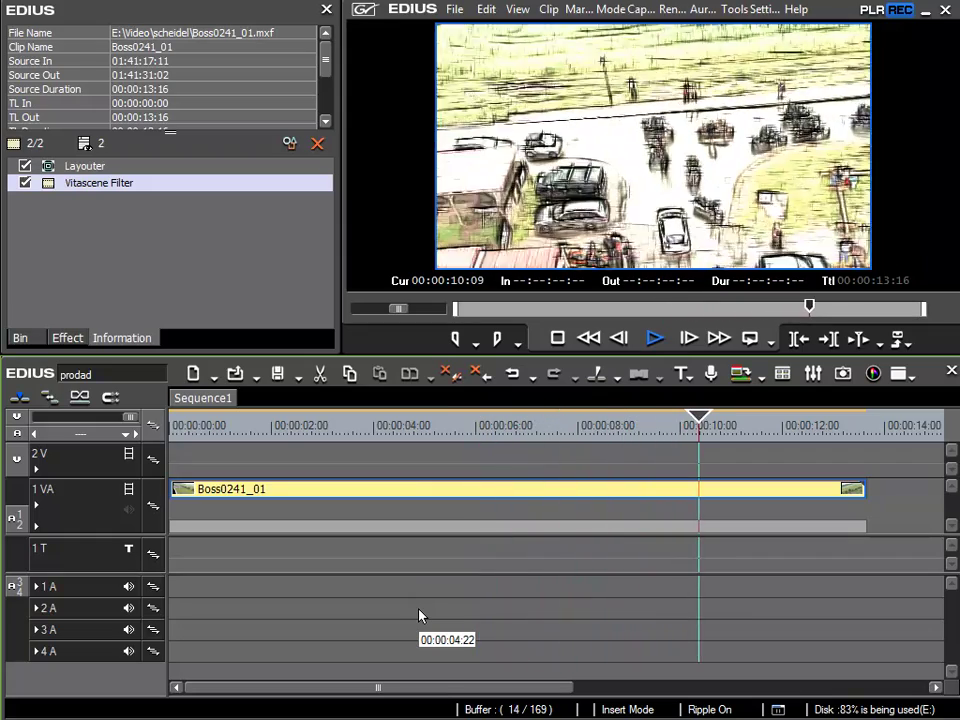
key("space")
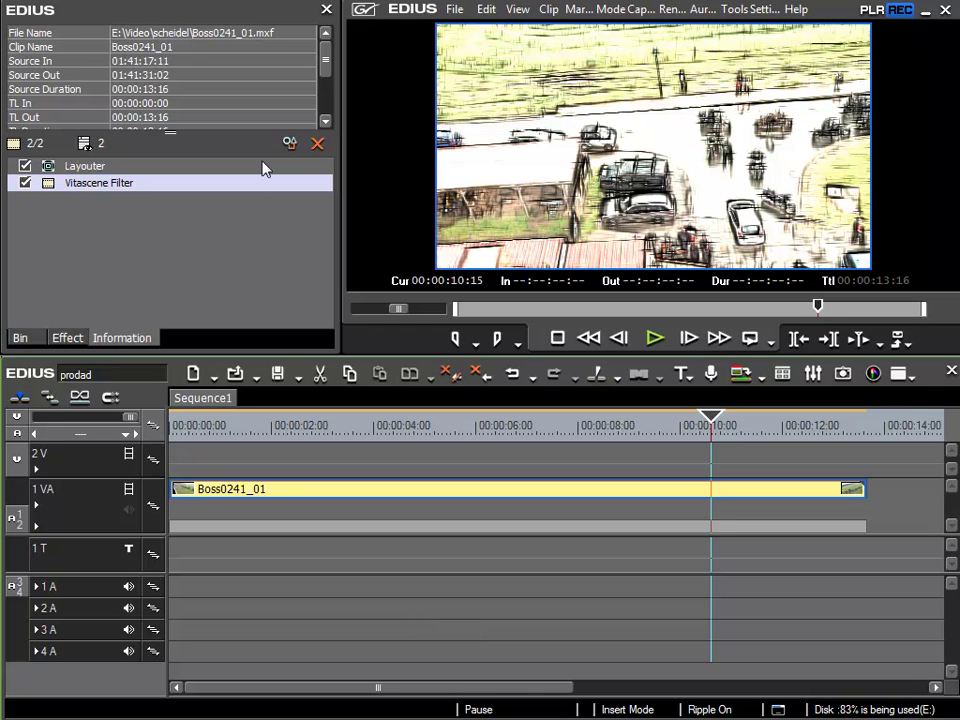
left_click(289, 145)
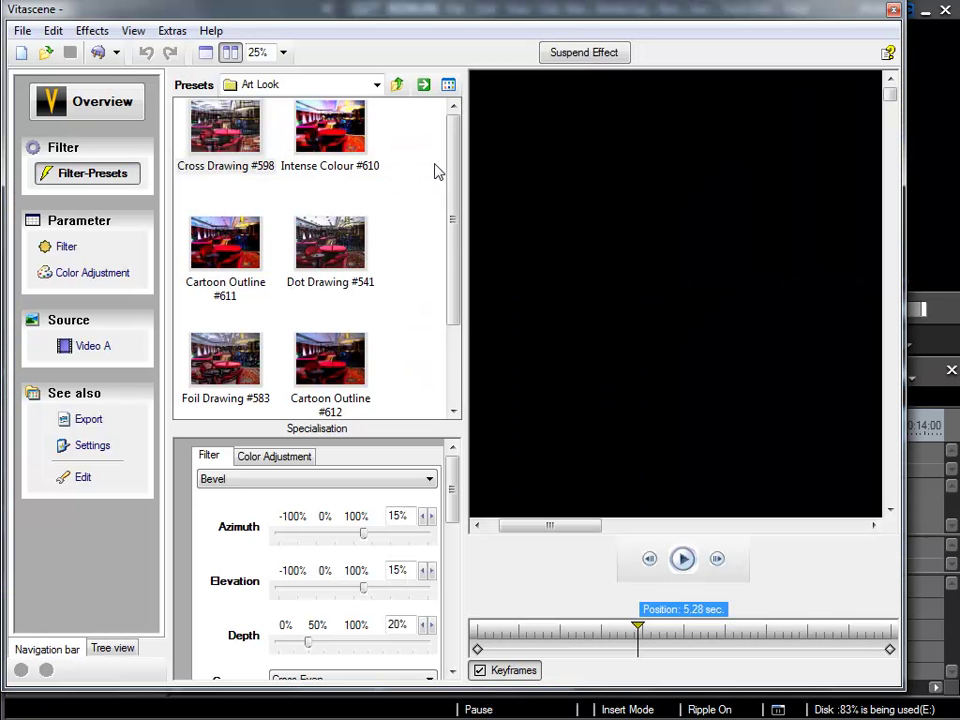
Step: Apply the Up Light #586 preset from the Spot Light category in Filter Group #1
left_click(397, 84)
left_click(397, 84)
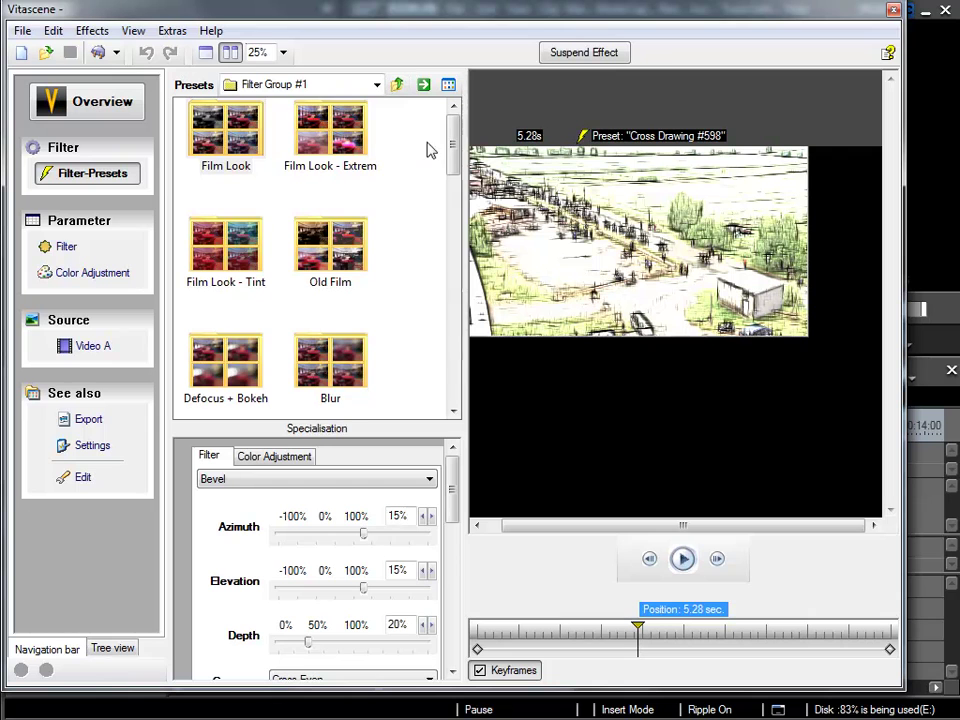
left_click_drag(452, 148, 444, 300)
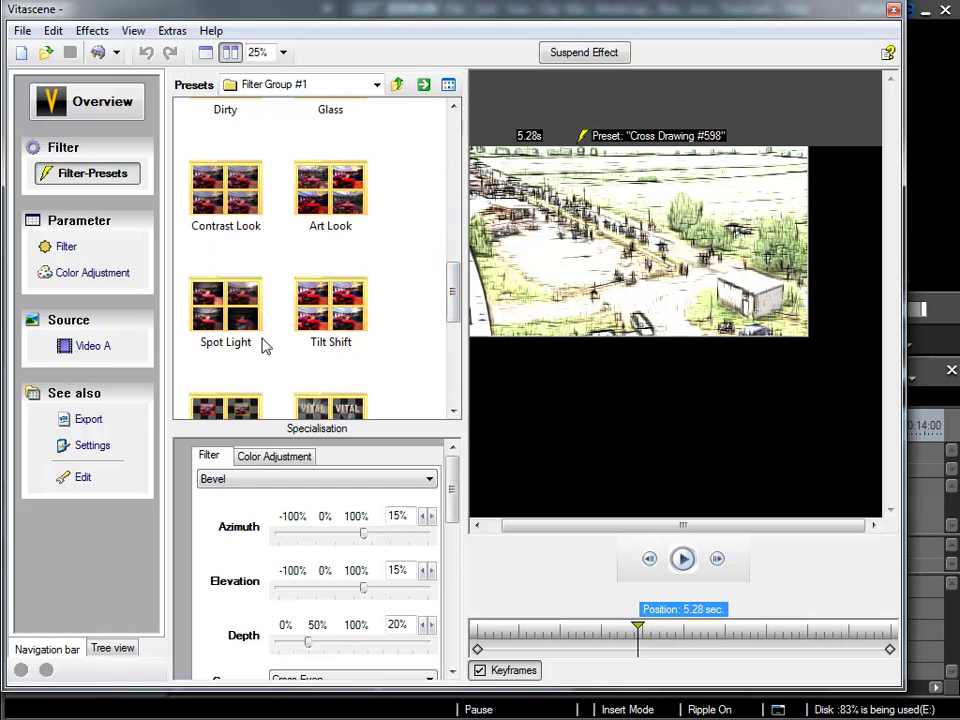
double_click(218, 318)
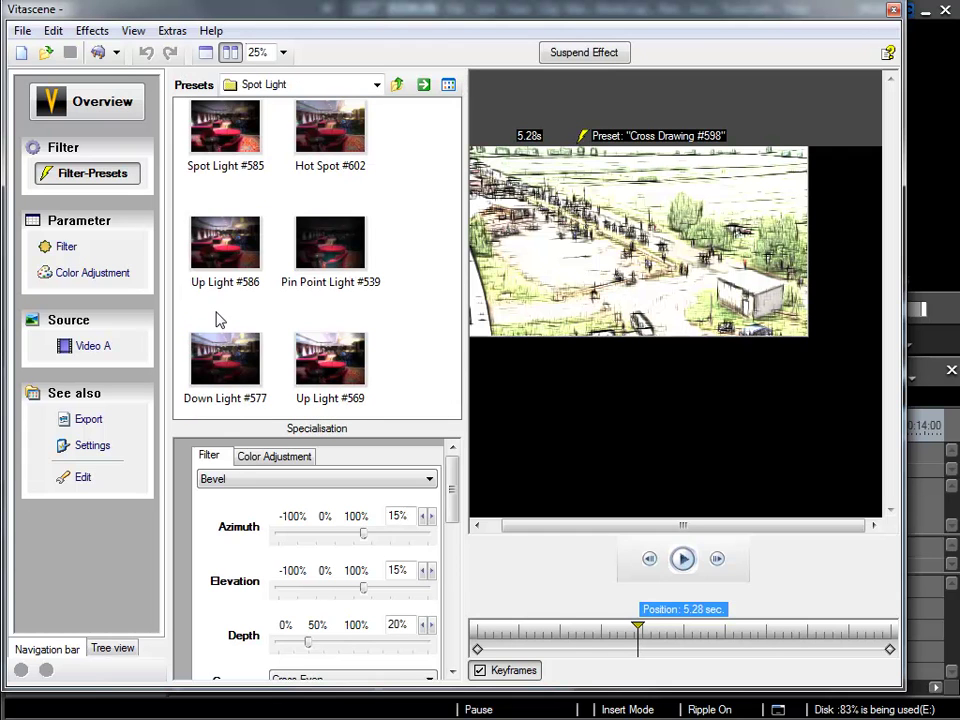
left_click(228, 243)
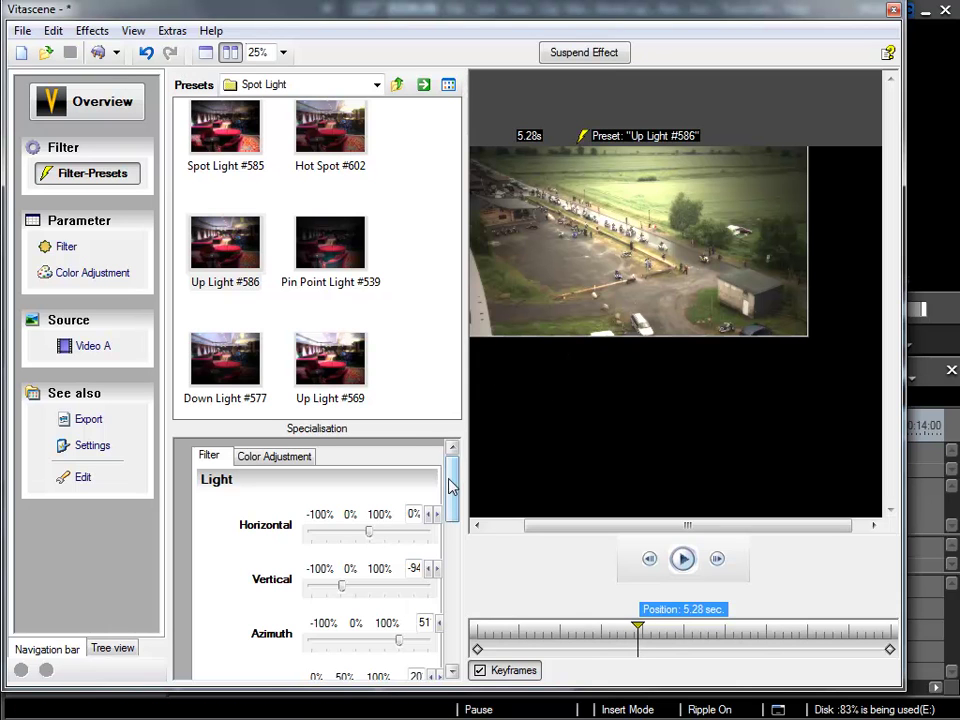
Step: Move the spotlight to 13% horizontally and readjust its vertical position
left_click_drag(455, 492, 452, 497)
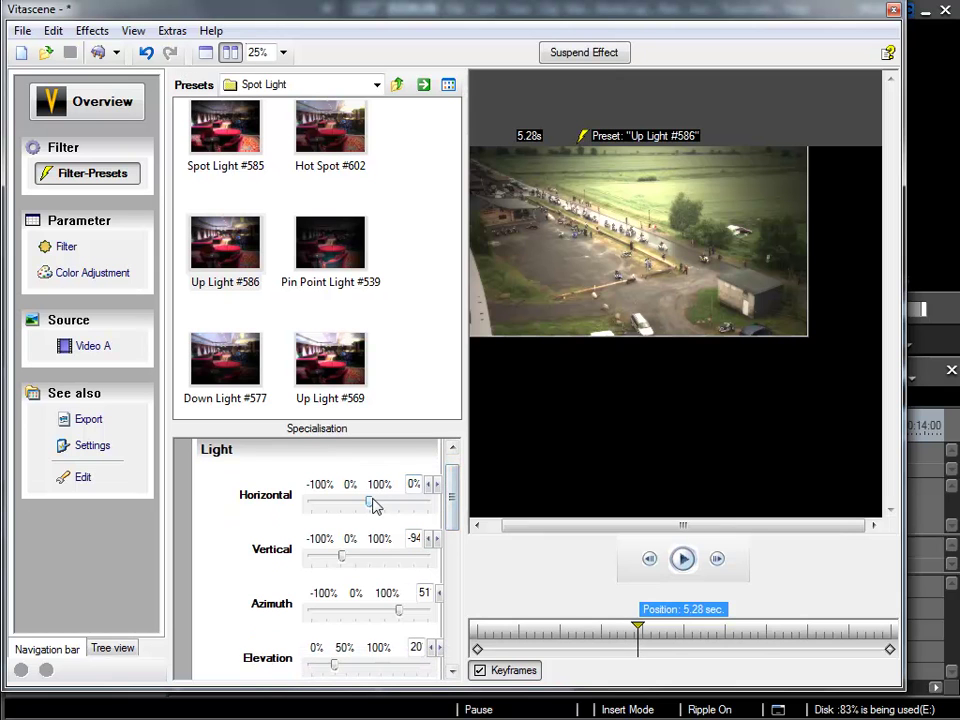
mouse_move(372, 505)
left_mouse_down()
mouse_move(360, 508)
mouse_move(377, 510)
left_mouse_up()
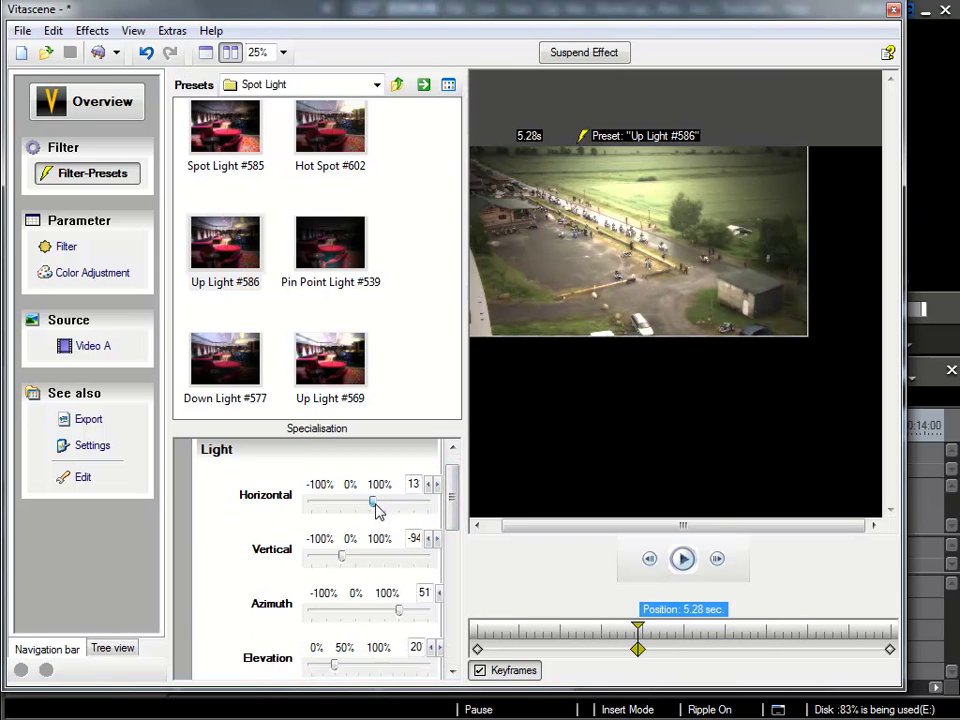
mouse_move(341, 558)
left_mouse_down()
mouse_move(377, 551)
mouse_move(332, 549)
mouse_move(364, 551)
mouse_move(341, 549)
left_mouse_up()
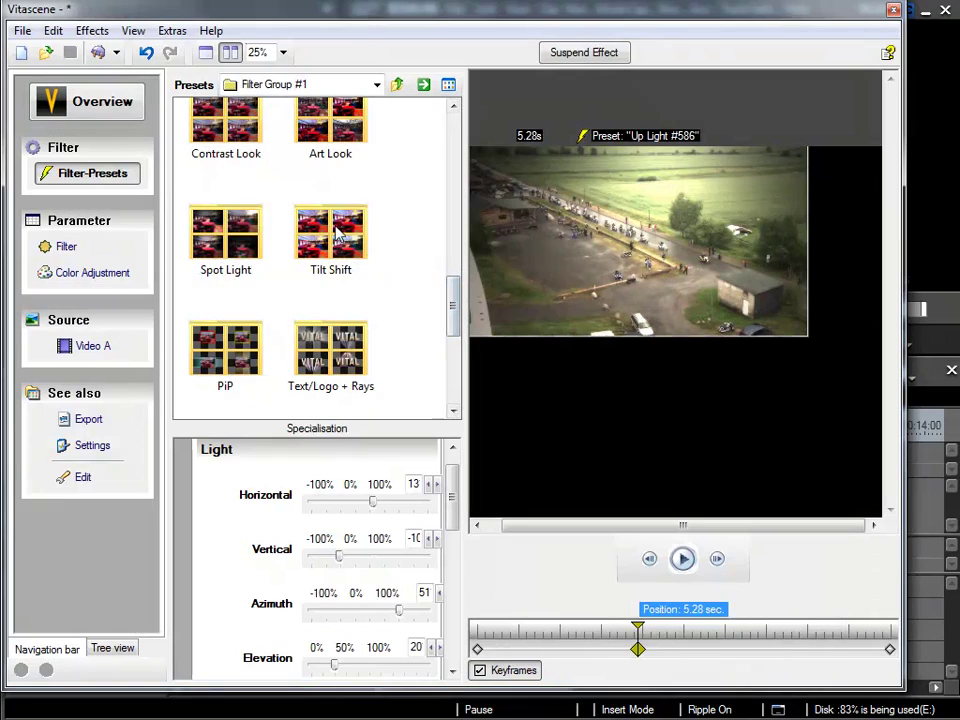
Step: Apply the Miniature Look - Bottom #620 preset from the Tilt Shift category
double_click(338, 232)
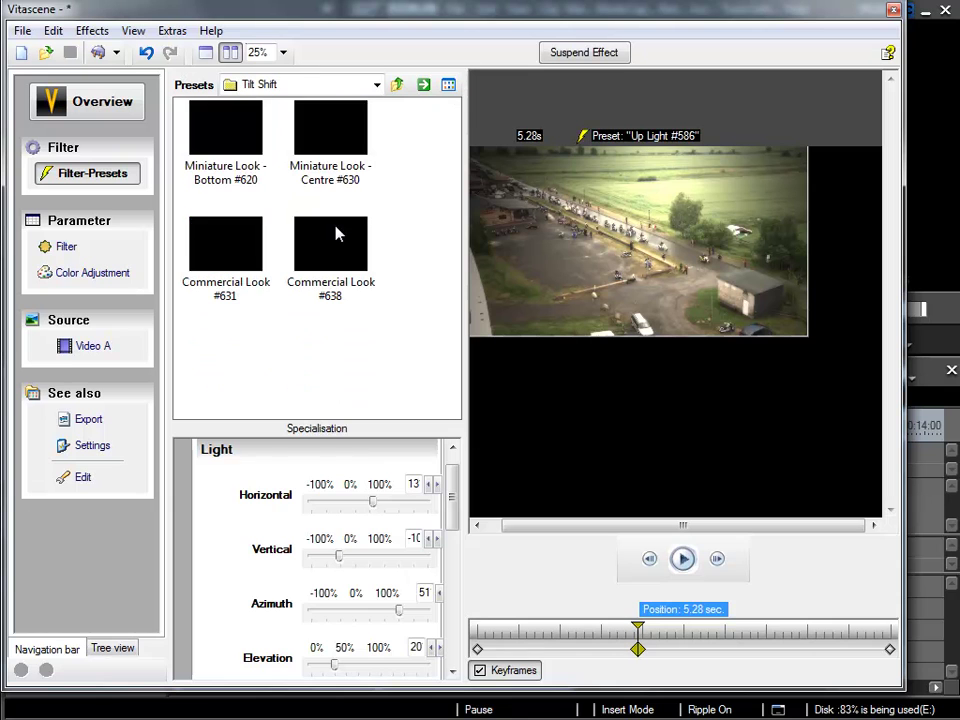
left_click(222, 143)
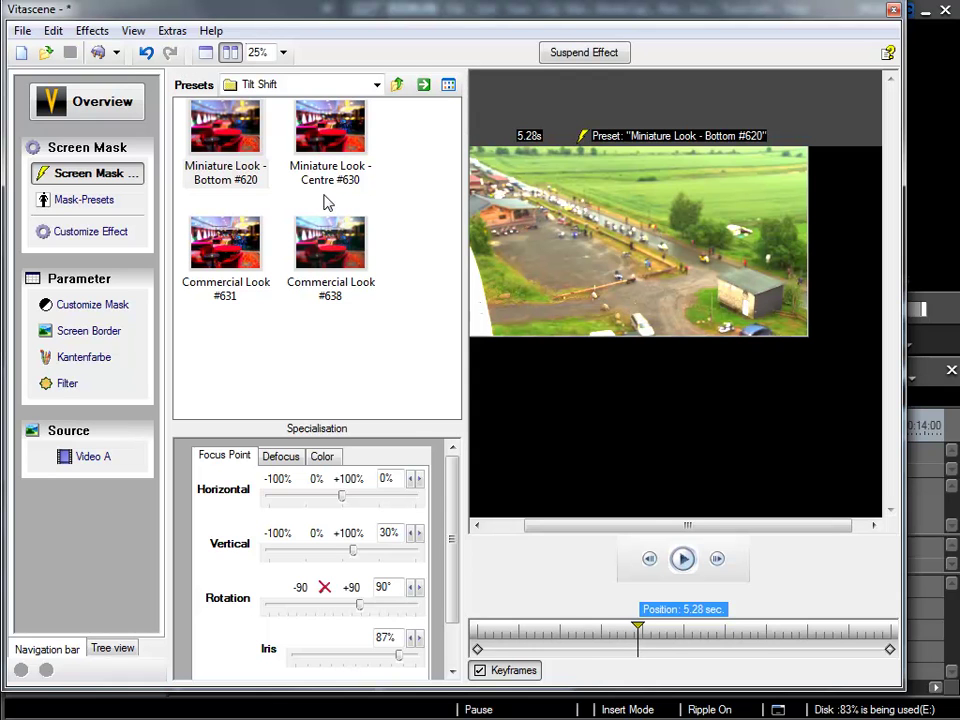
Step: Close Vitascene and scrub the timeline to preview the miniature look, then reopen the filter settings
left_click(70, 52)
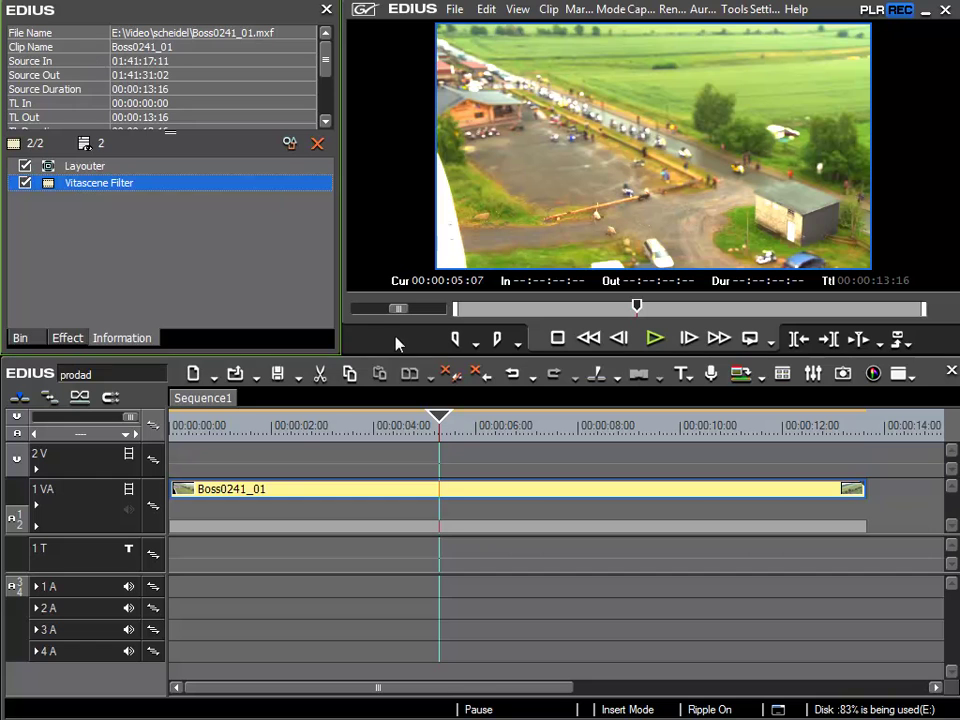
left_click_drag(441, 428, 524, 436)
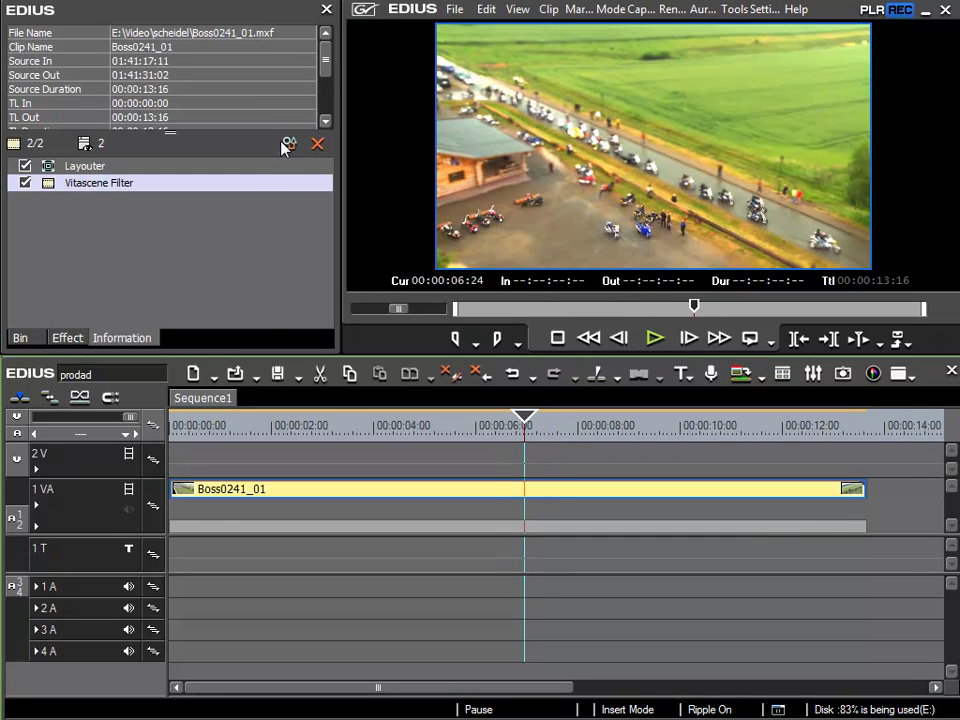
left_click(287, 145)
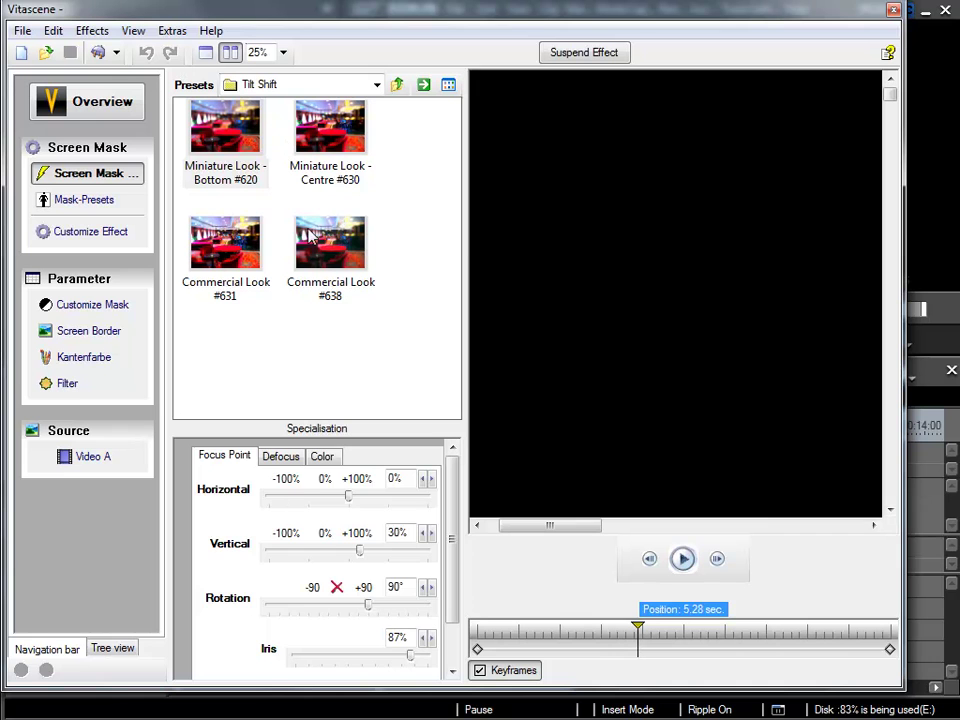
Step: Apply the Commercial Look #631 tilt-shift preset and close the Vitascene editor
left_click(241, 241)
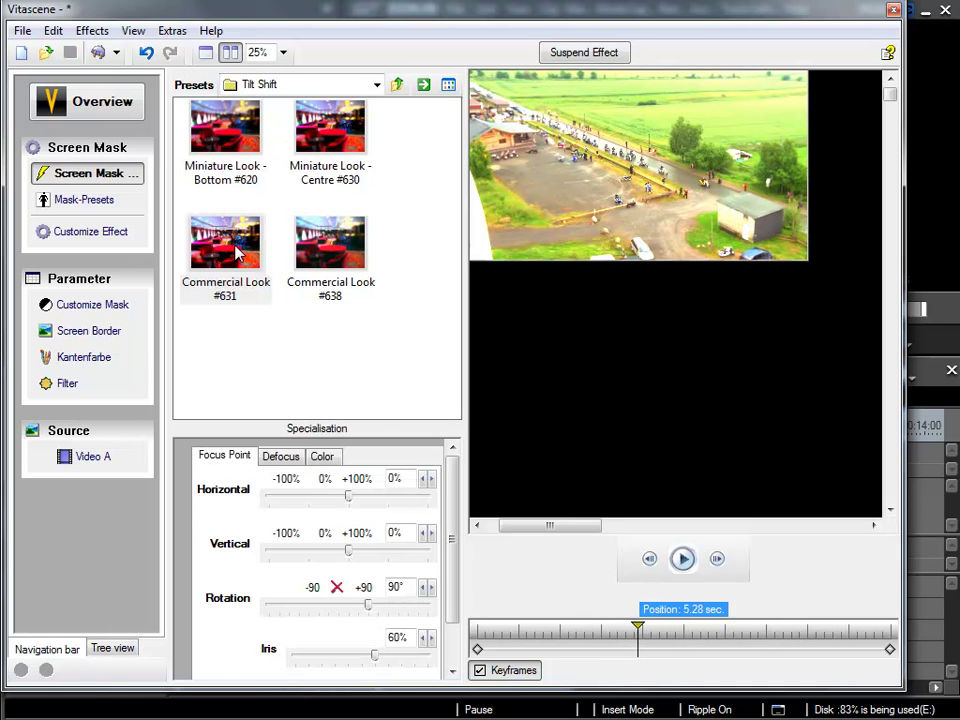
left_click(98, 52)
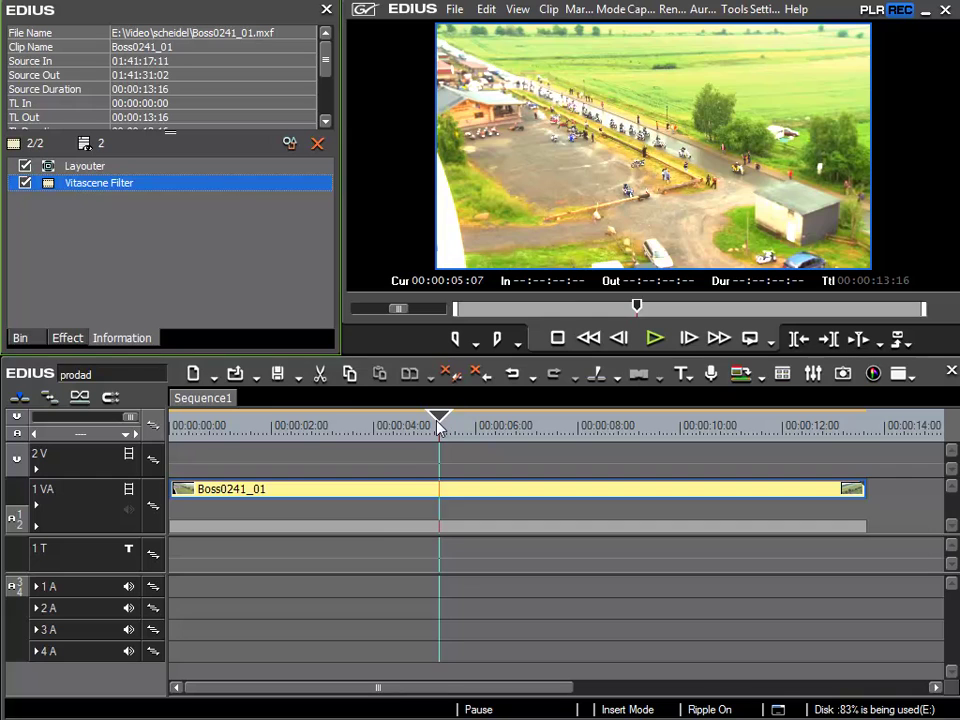
Step: Play the Commercial Look #631 clip from about 2 seconds, then reopen the Vitascene filter settings
left_click_drag(439, 420, 294, 426)
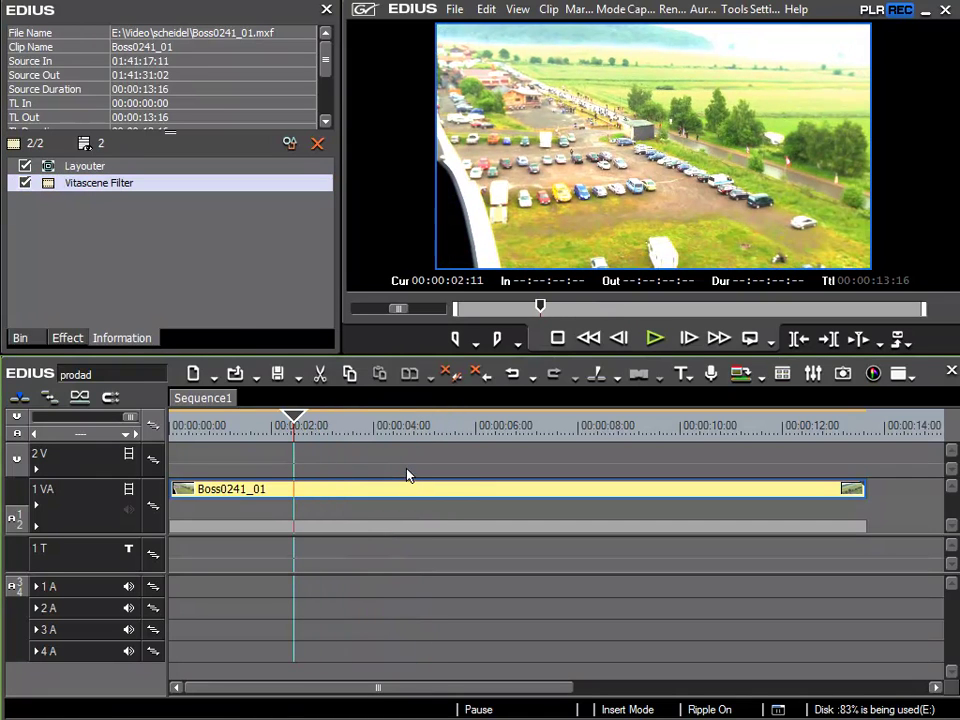
key("space")
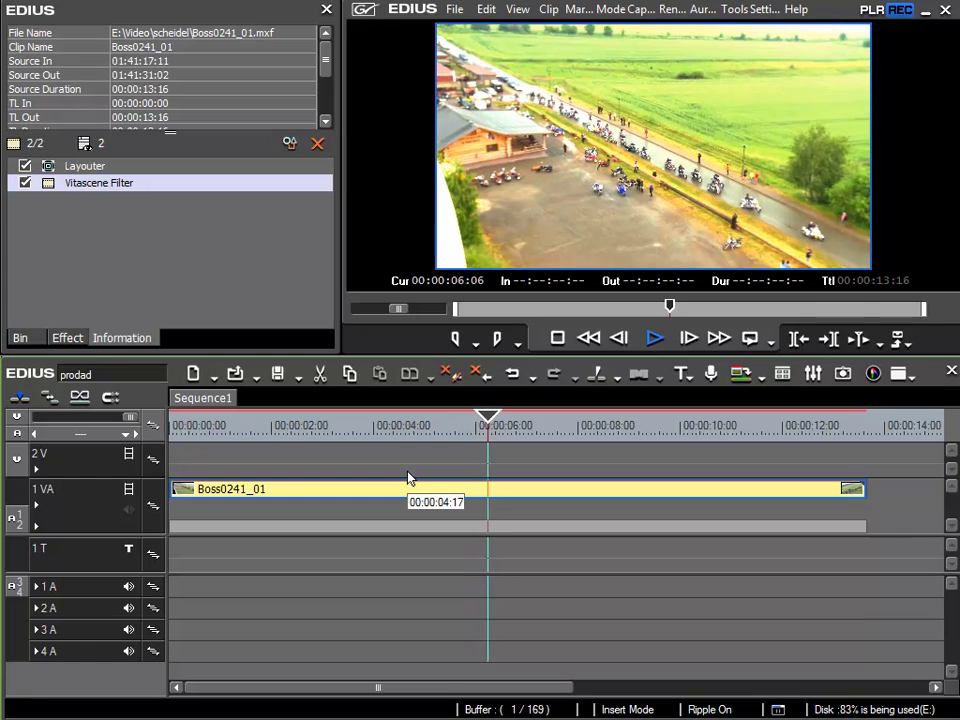
key("space")
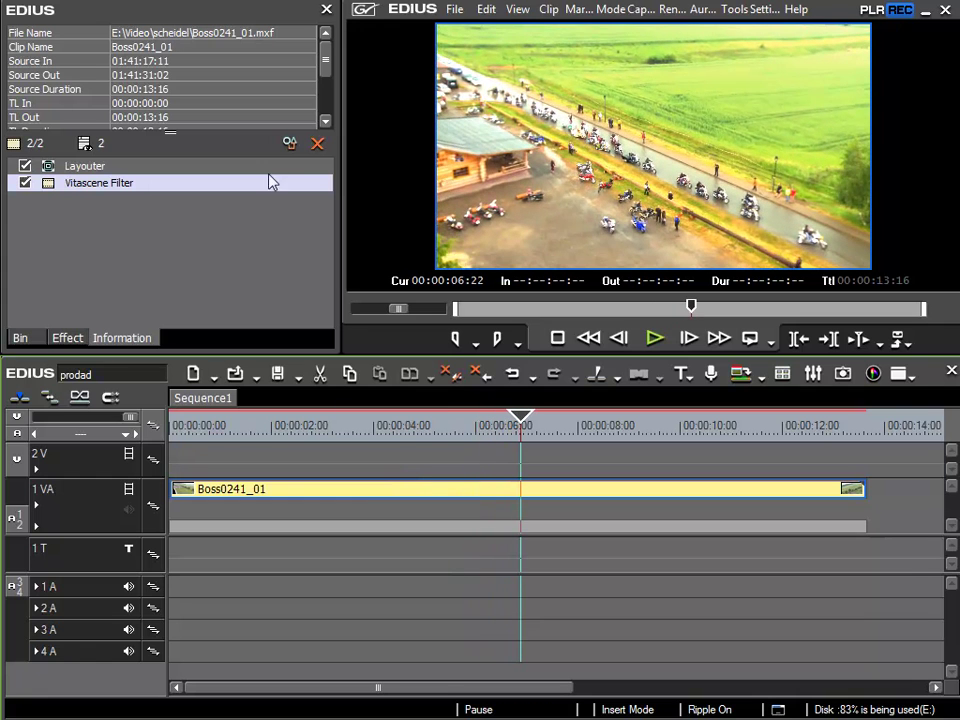
left_click(290, 143)
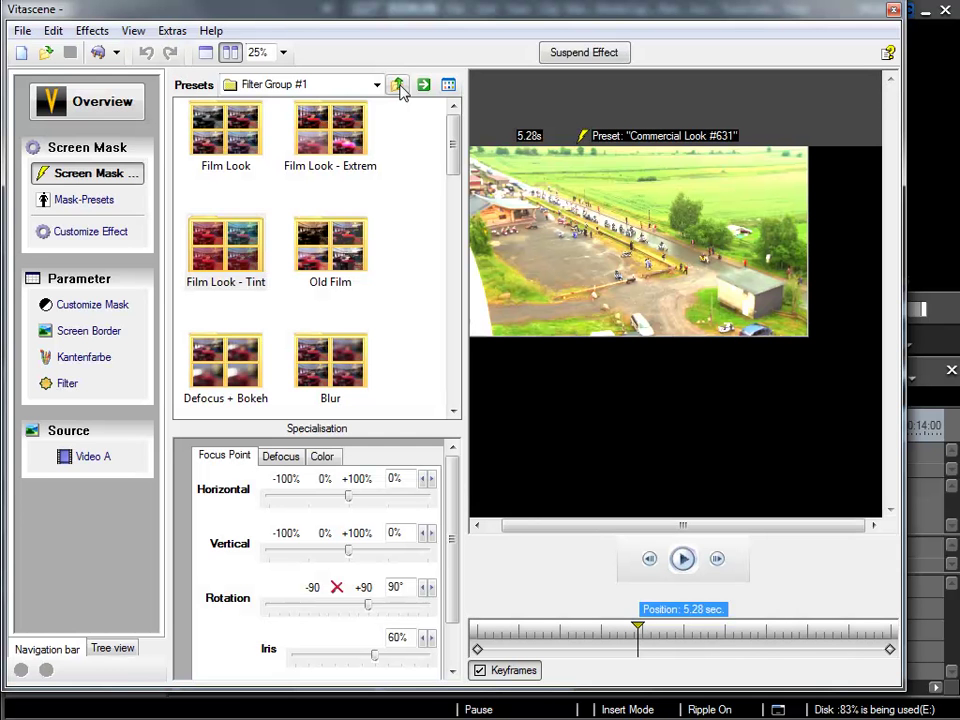
Step: Scroll the Filter Group #1 preset list down to the Text/Logo presets
left_click_drag(452, 143, 455, 370)
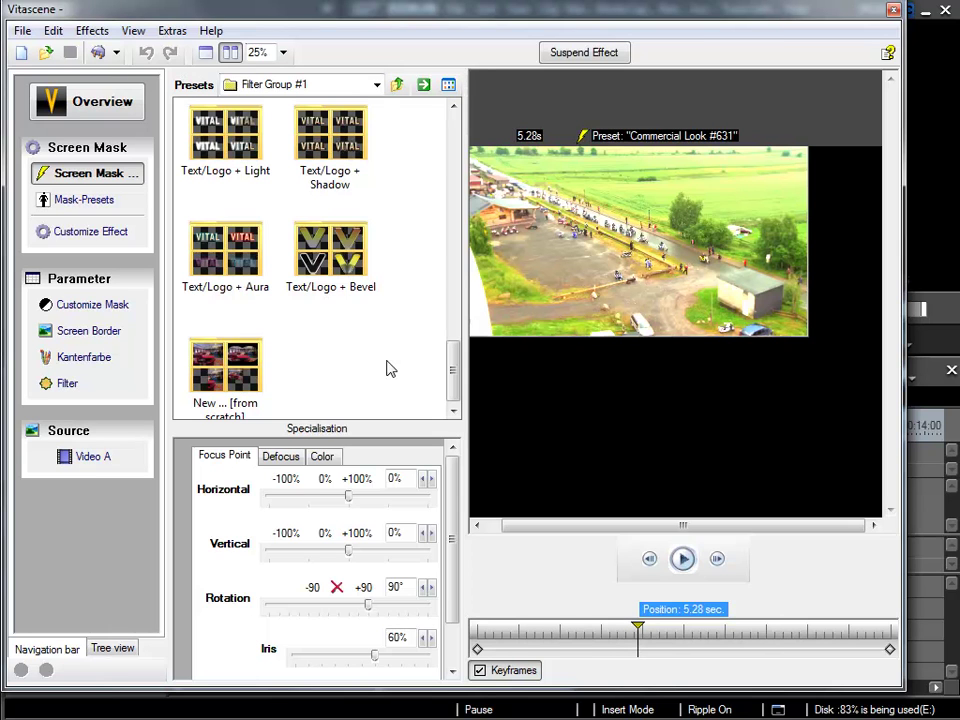
Step: Close the Vitascene window to return to the EDIUS timeline
left_click(893, 10)
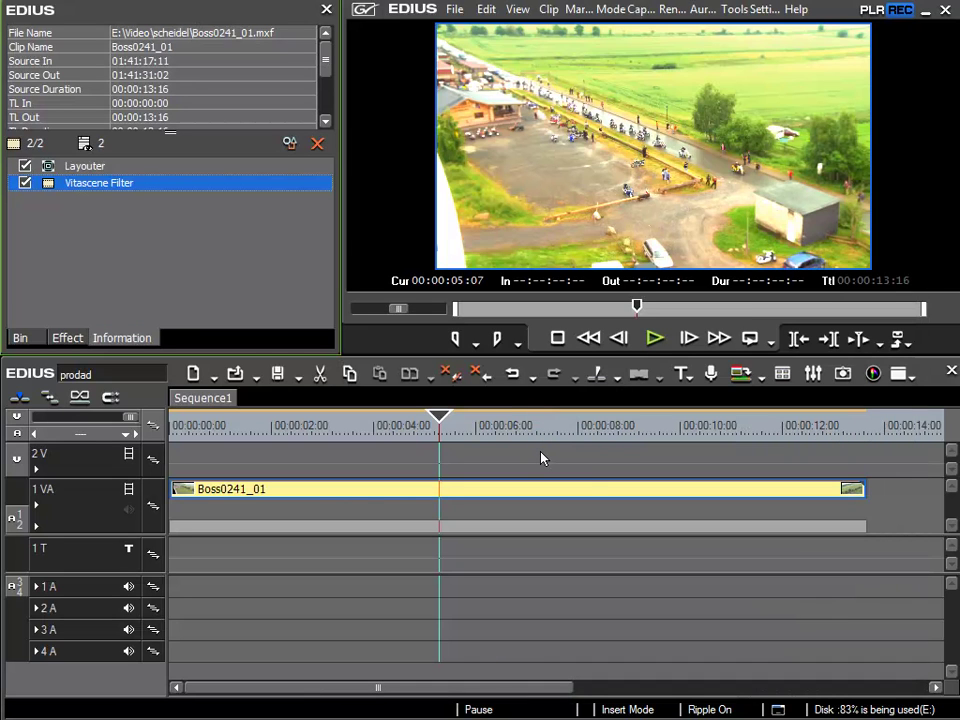